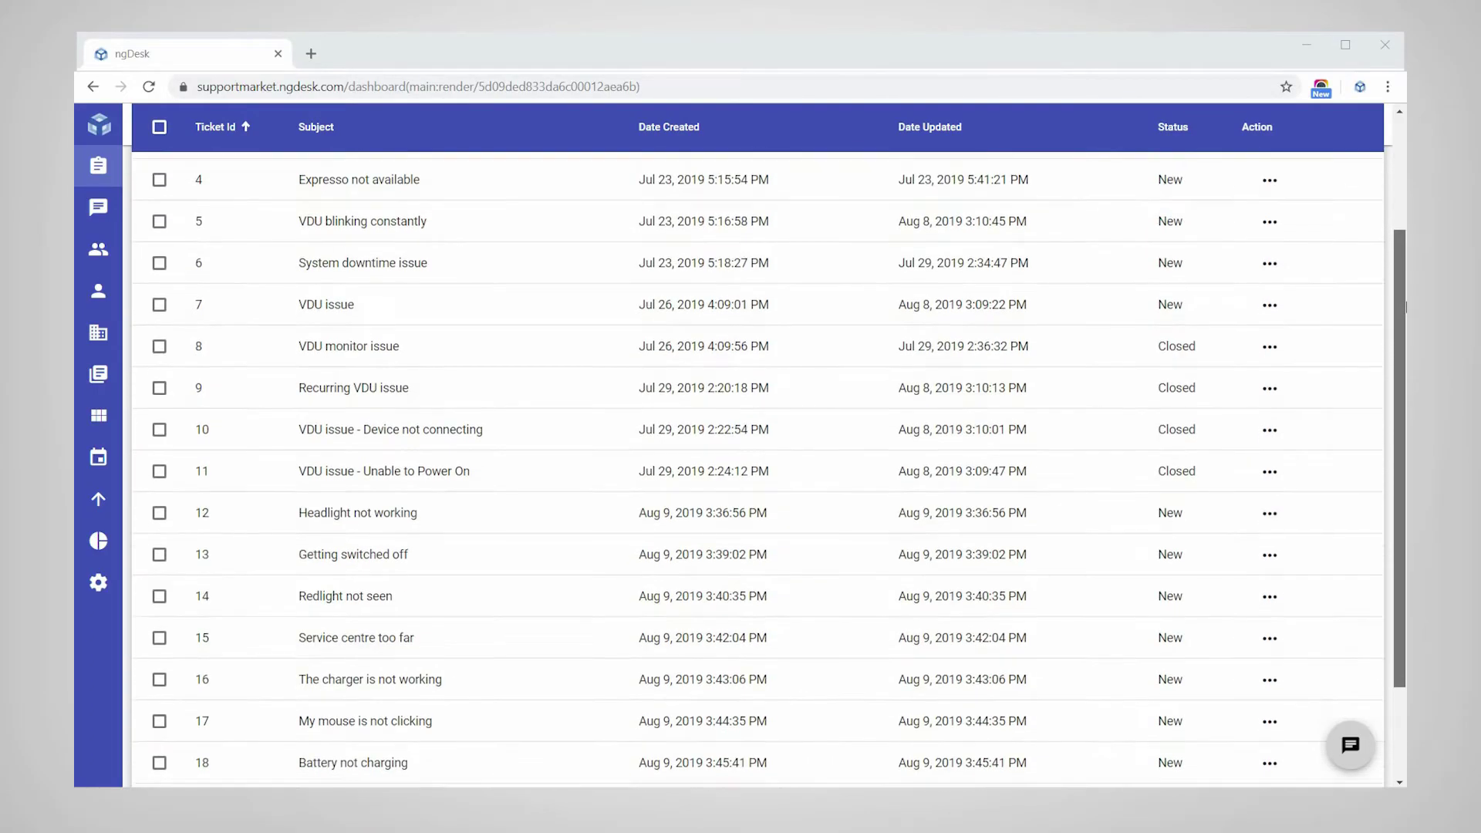
Step: Switch the ticket list from Your Tickets to the Active Tickets layout
{"action": "left_click_drag", "start_coordinate": [1405, 307], "coordinate": [1405, 201]}
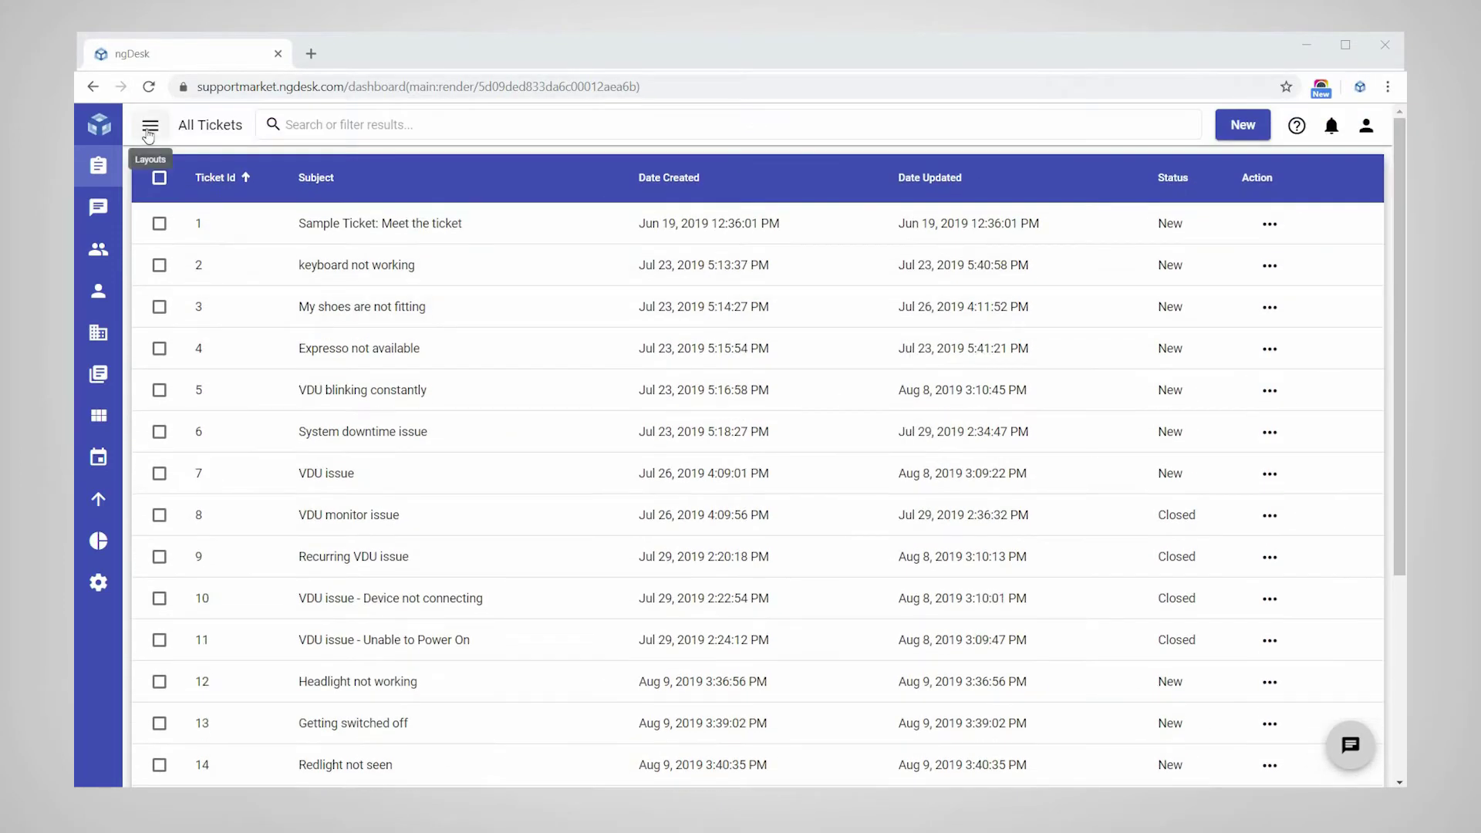
{"action": "left_click", "coordinate": [149, 134]}
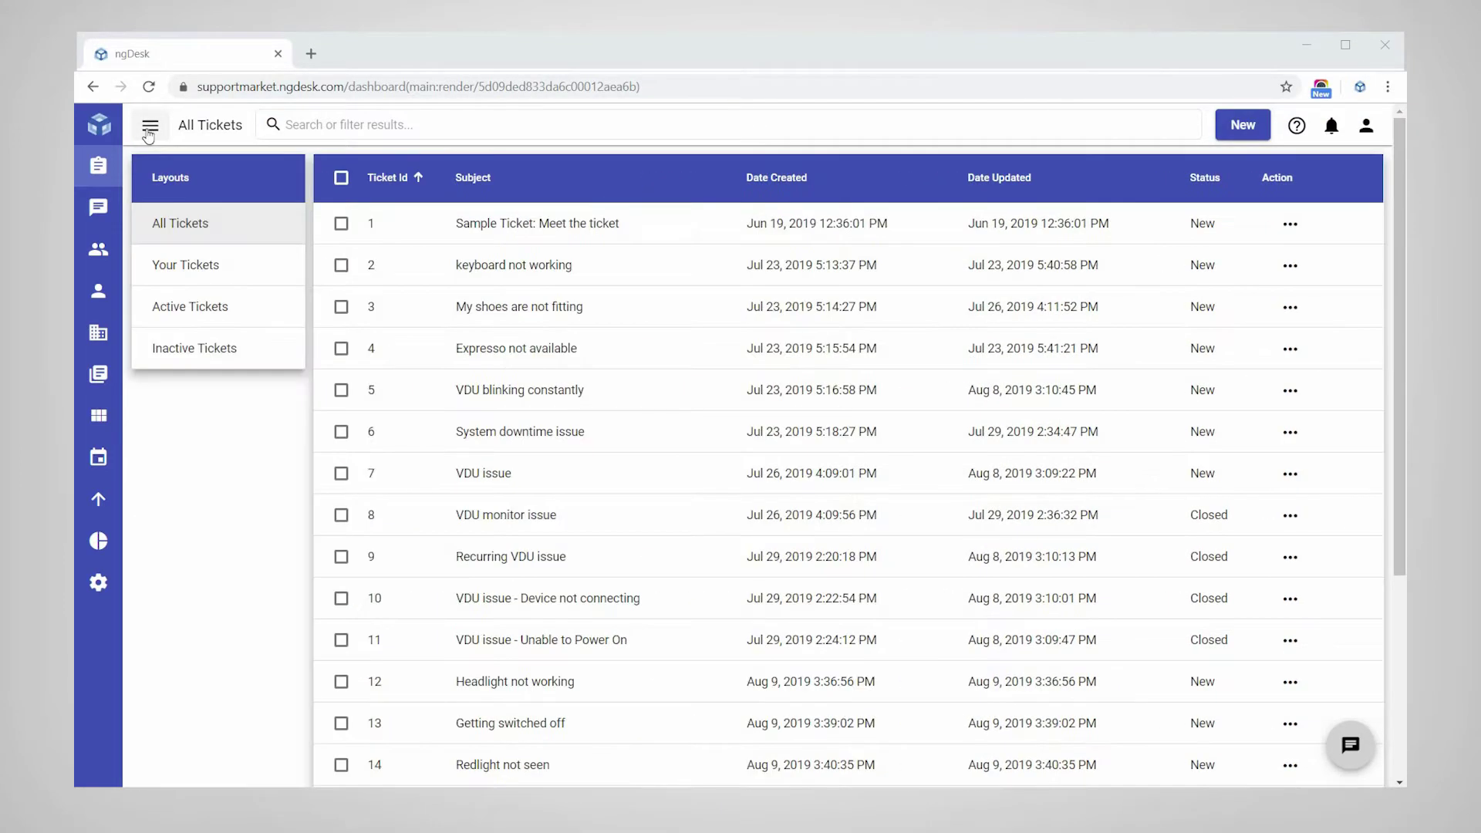
{"action": "left_click", "coordinate": [151, 268]}
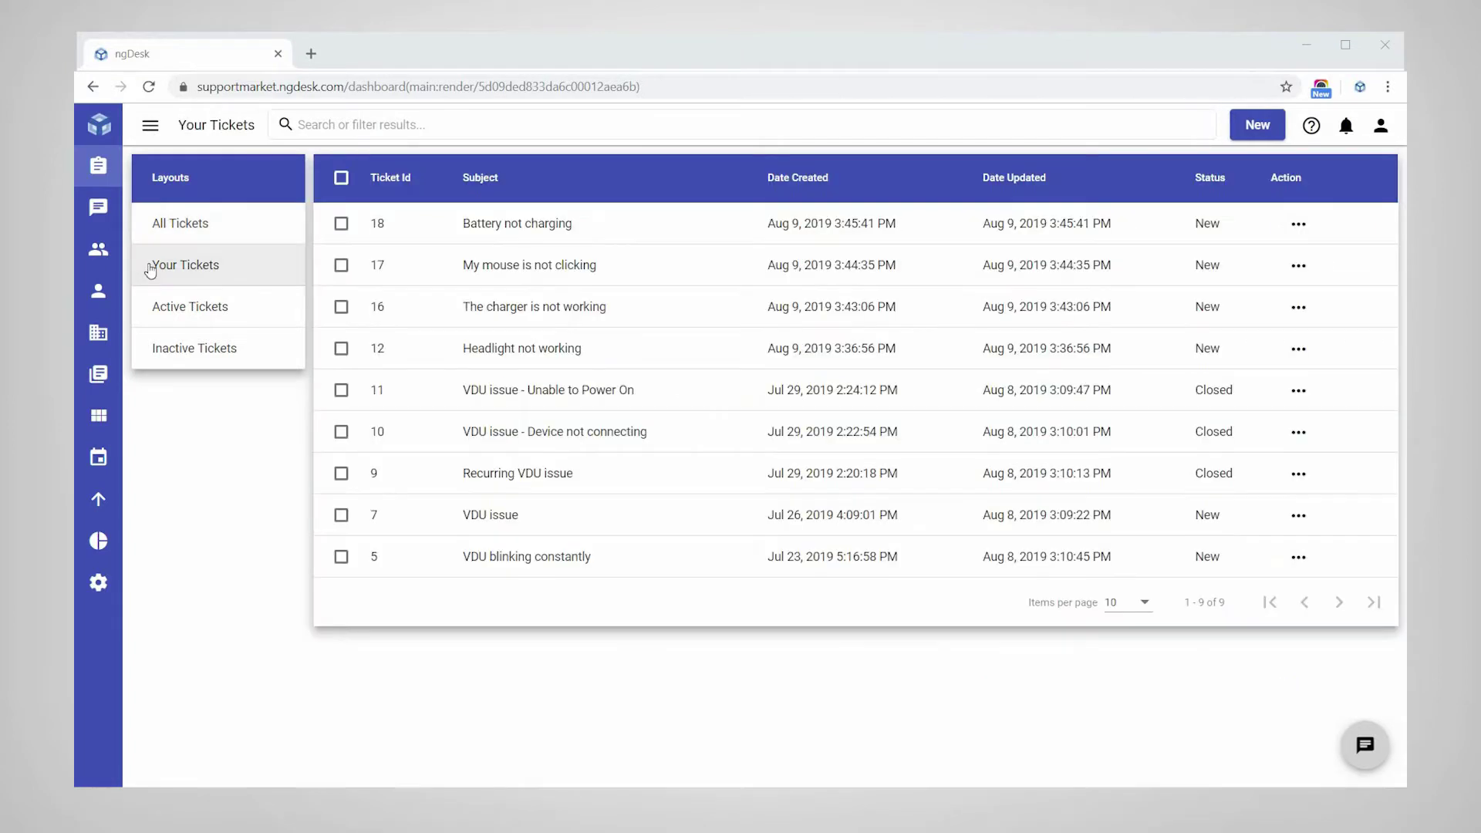
{"action": "left_click", "coordinate": [150, 317]}
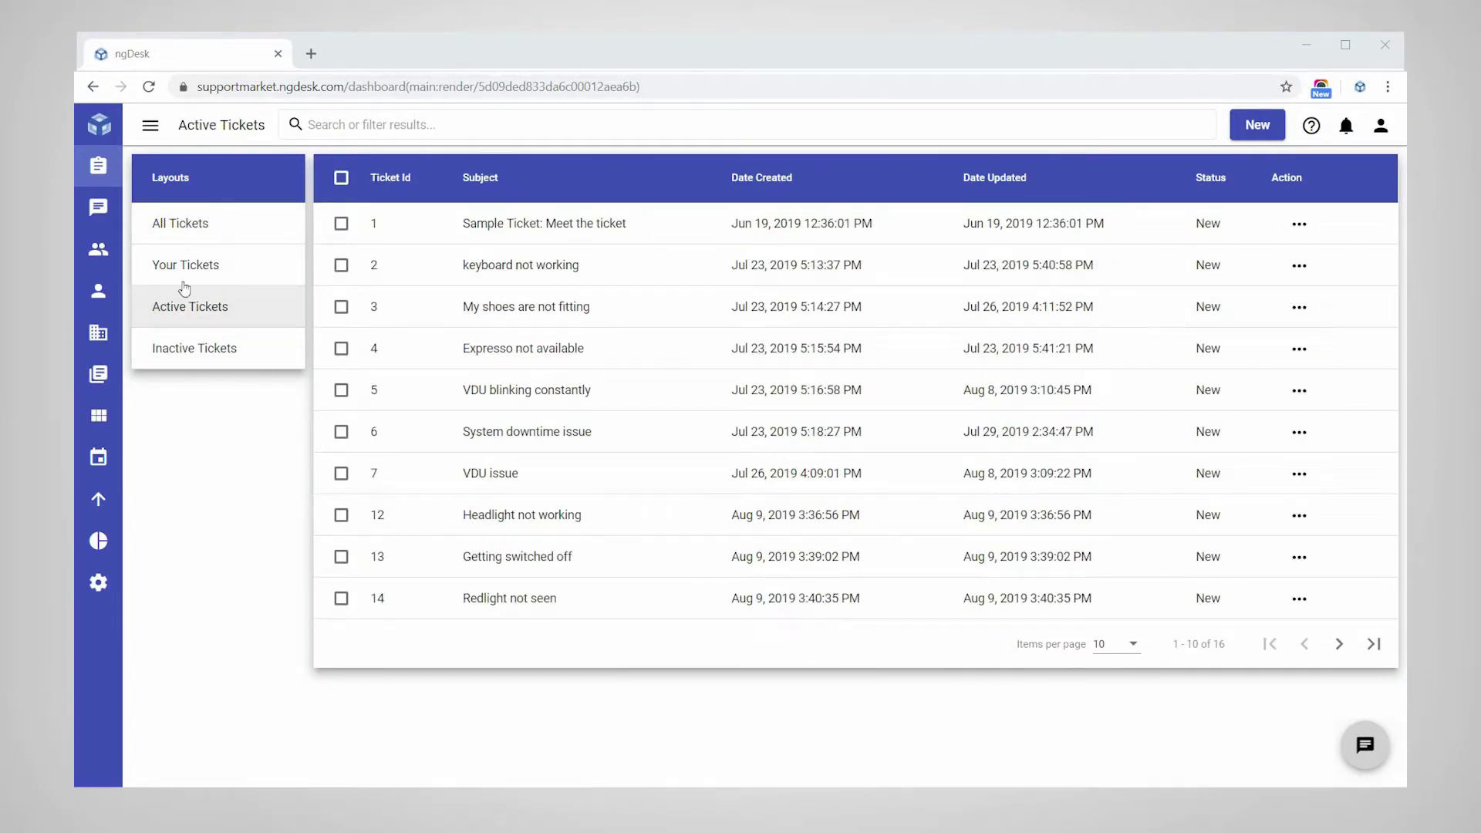
{"action": "left_click", "coordinate": [150, 125]}
Step: Filter the active tickets by Subject containing 'VDU'
{"action": "left_click", "coordinate": [321, 127]}
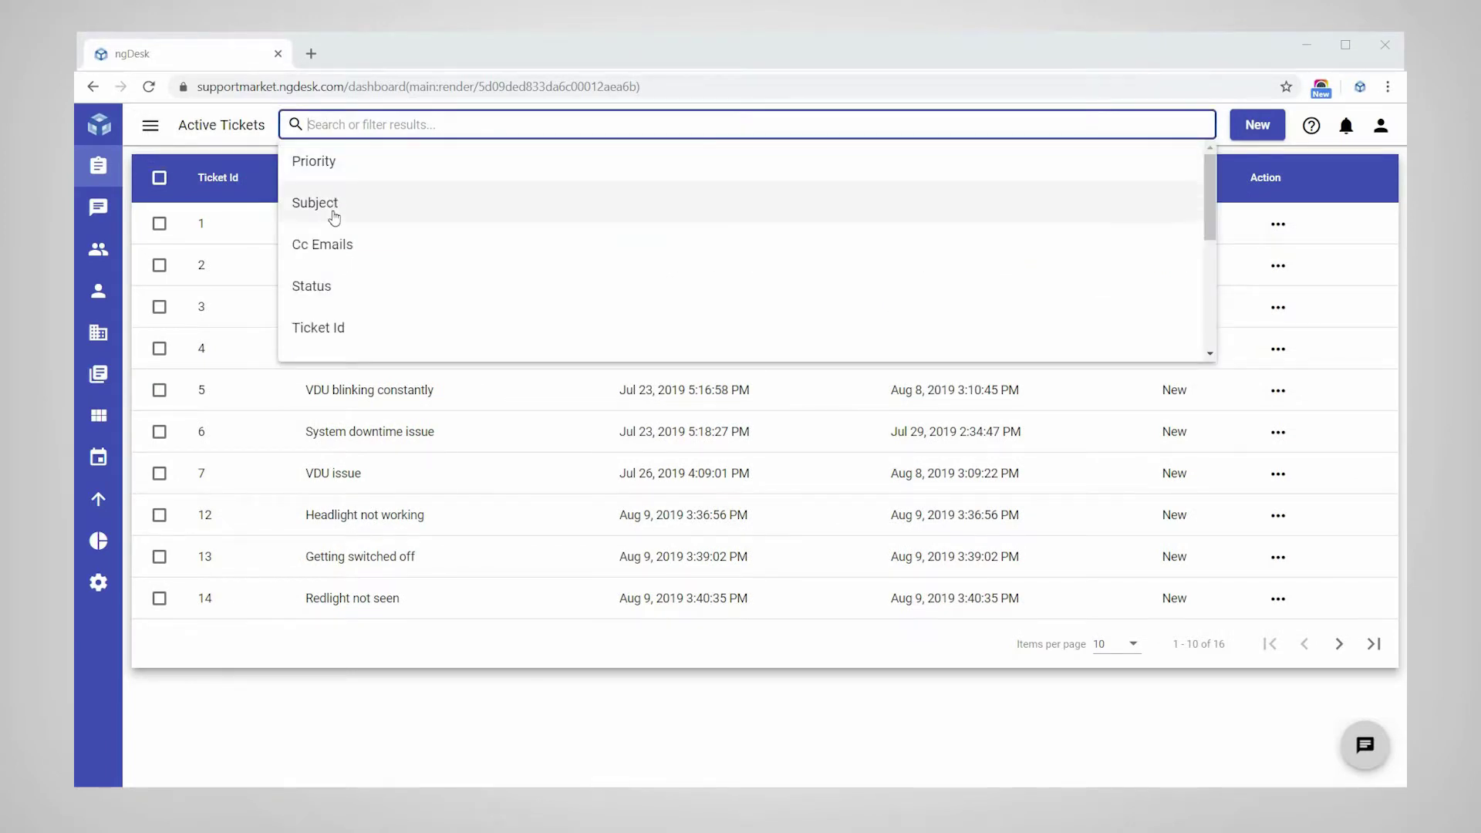
{"action": "left_click", "coordinate": [331, 210]}
{"action": "type", "text": "VDU"}
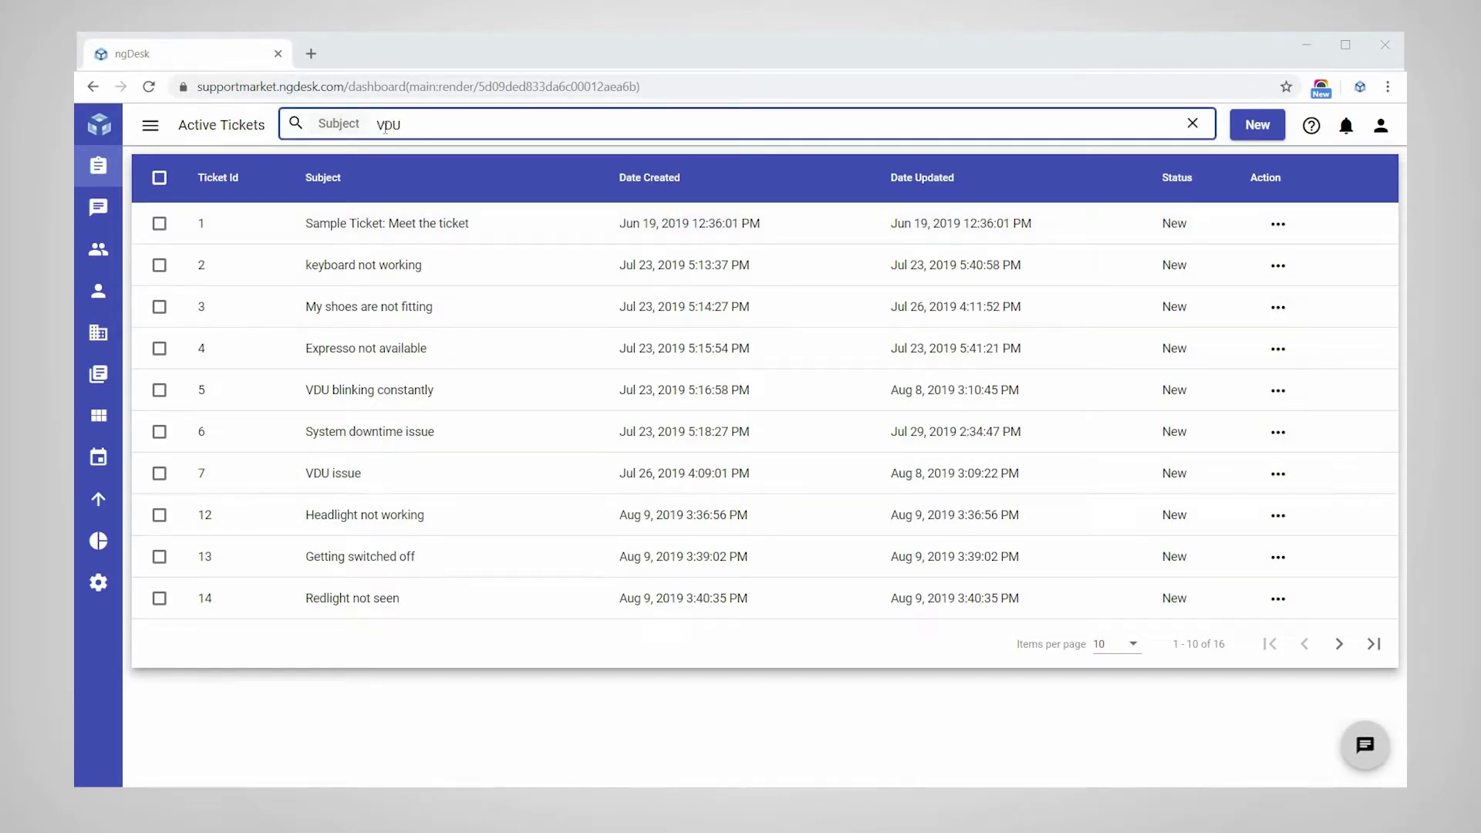
{"action": "key", "text": "Return"}
Step: Open the VDU issue ticket and insert the 'Issue reported to Technical Team' reply
{"action": "left_click", "coordinate": [337, 275]}
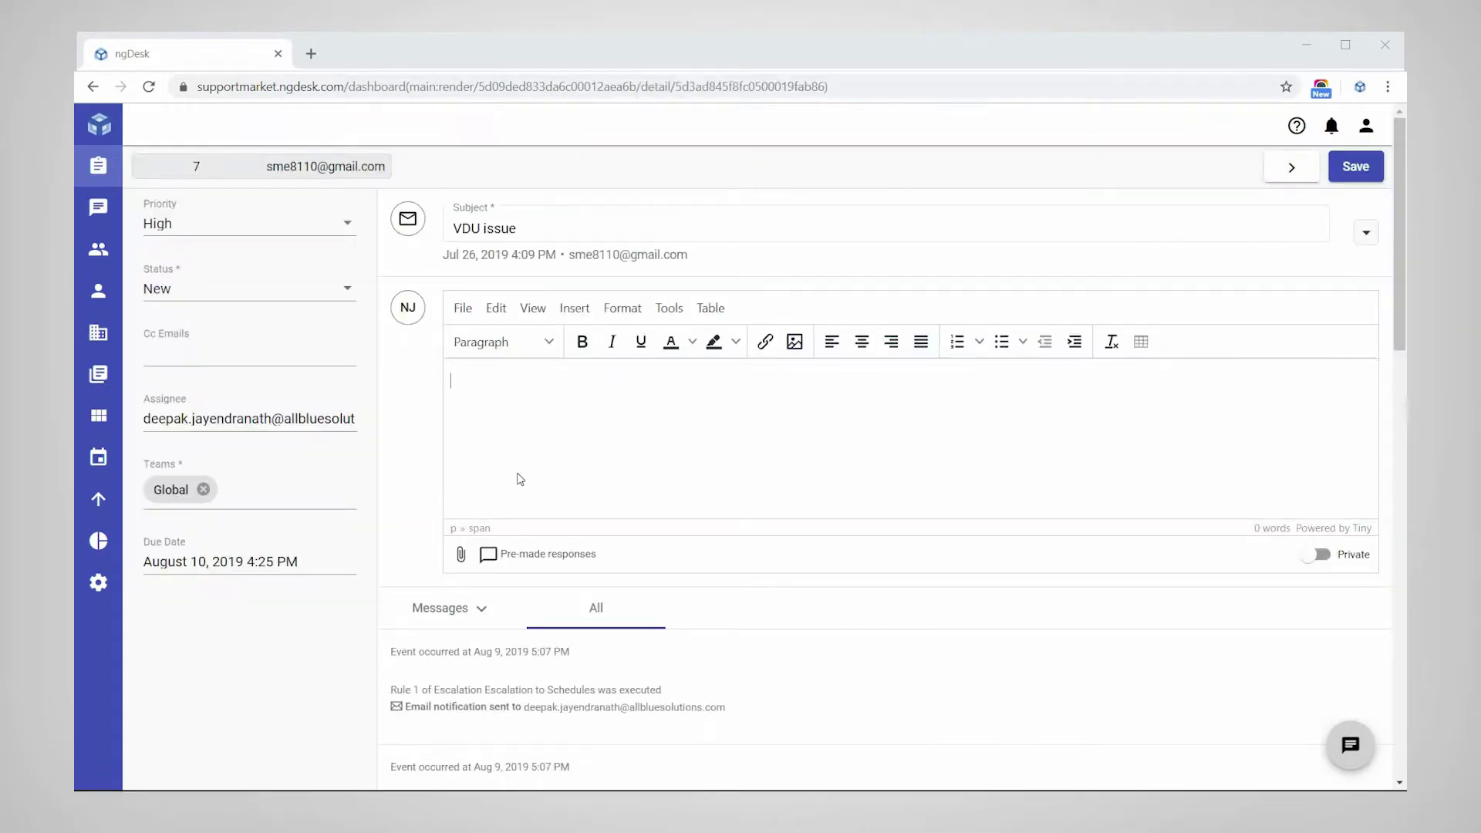
{"action": "left_click", "coordinate": [488, 554]}
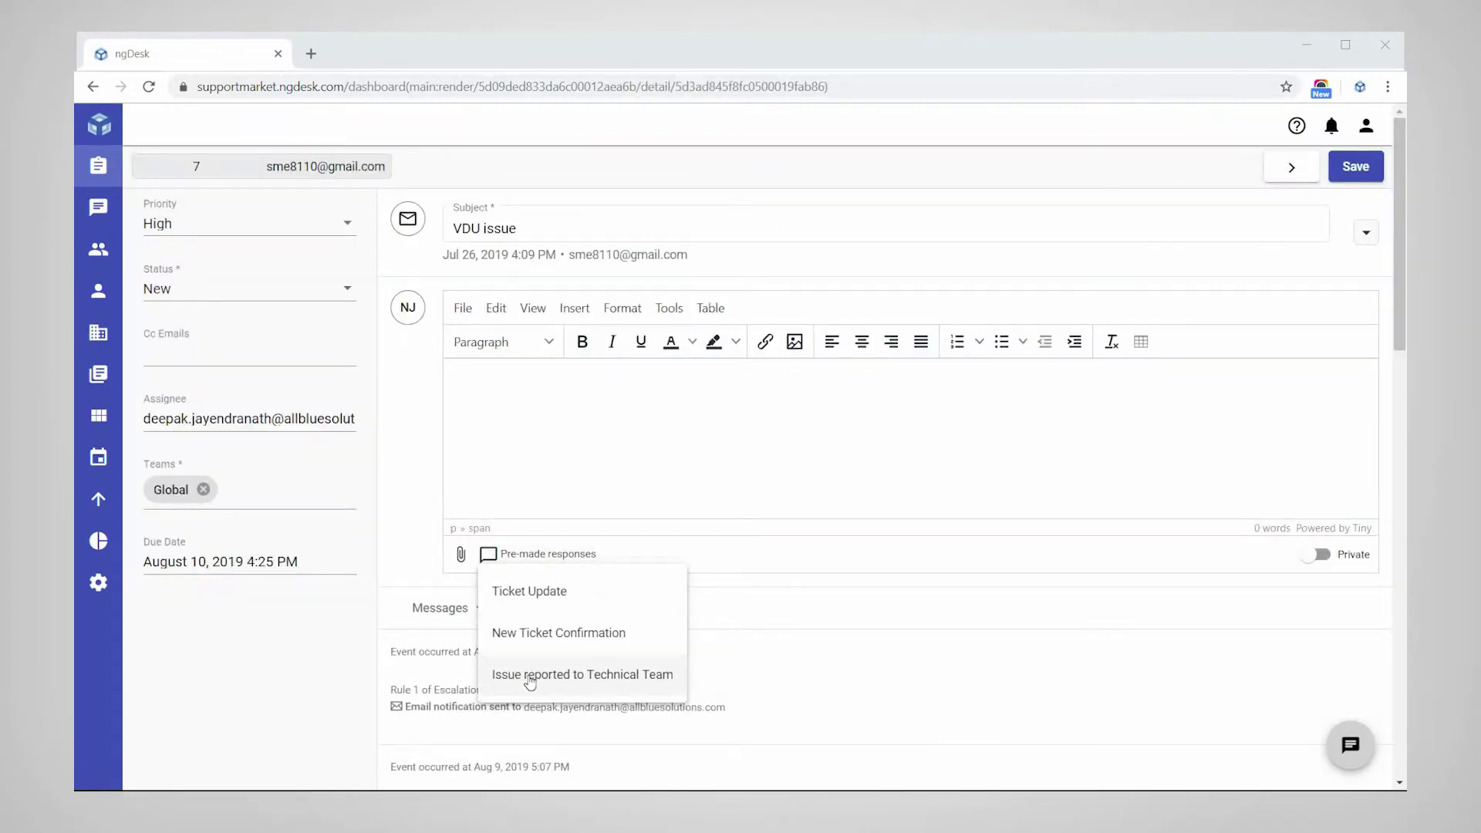
{"action": "left_click", "coordinate": [529, 675]}
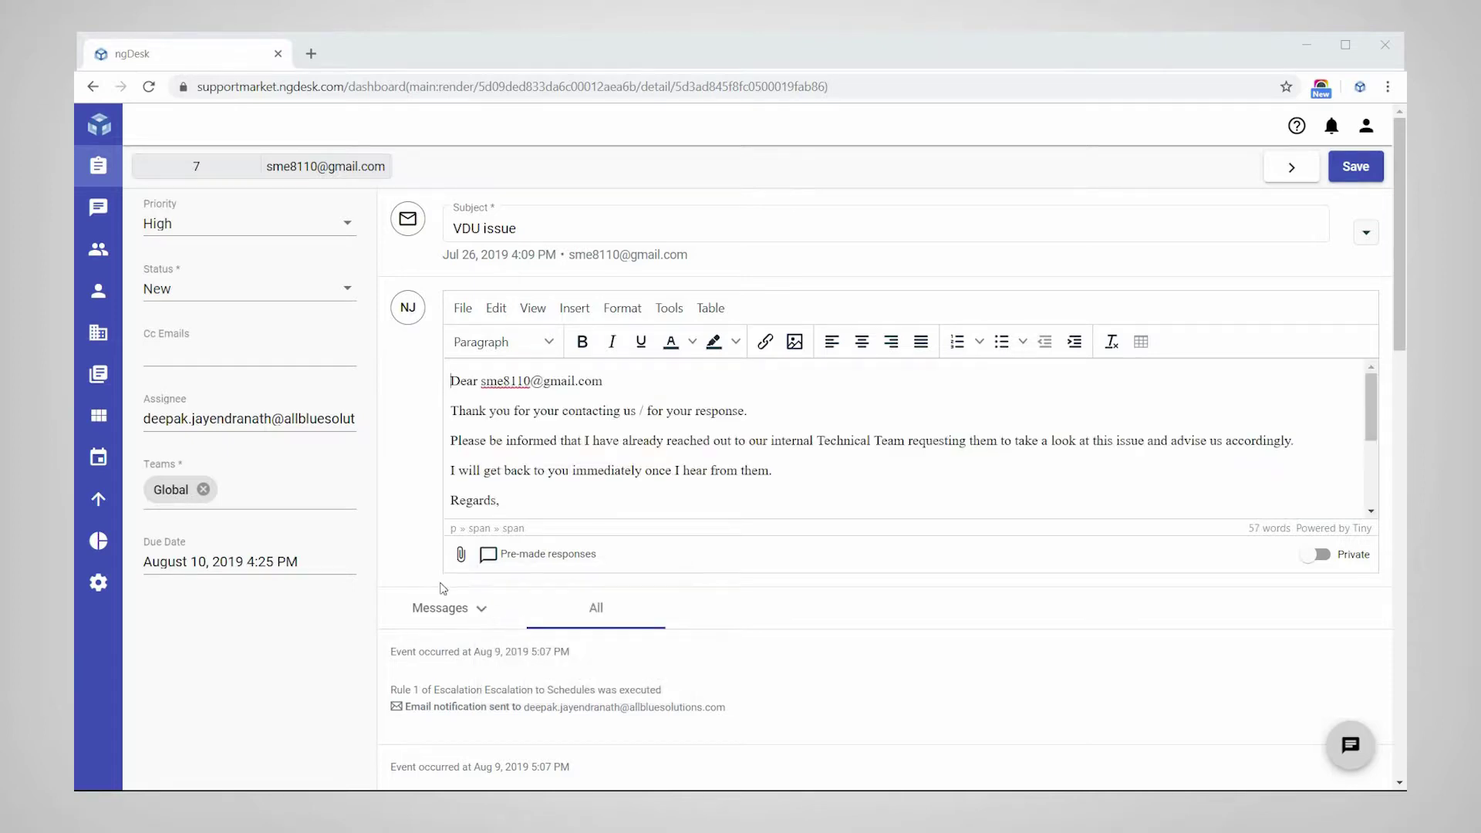
Step: Set priority to Critical, reassign to another agent, and set the due date to August 14, 2019
{"action": "left_click", "coordinate": [321, 224]}
{"action": "left_click", "coordinate": [266, 269]}
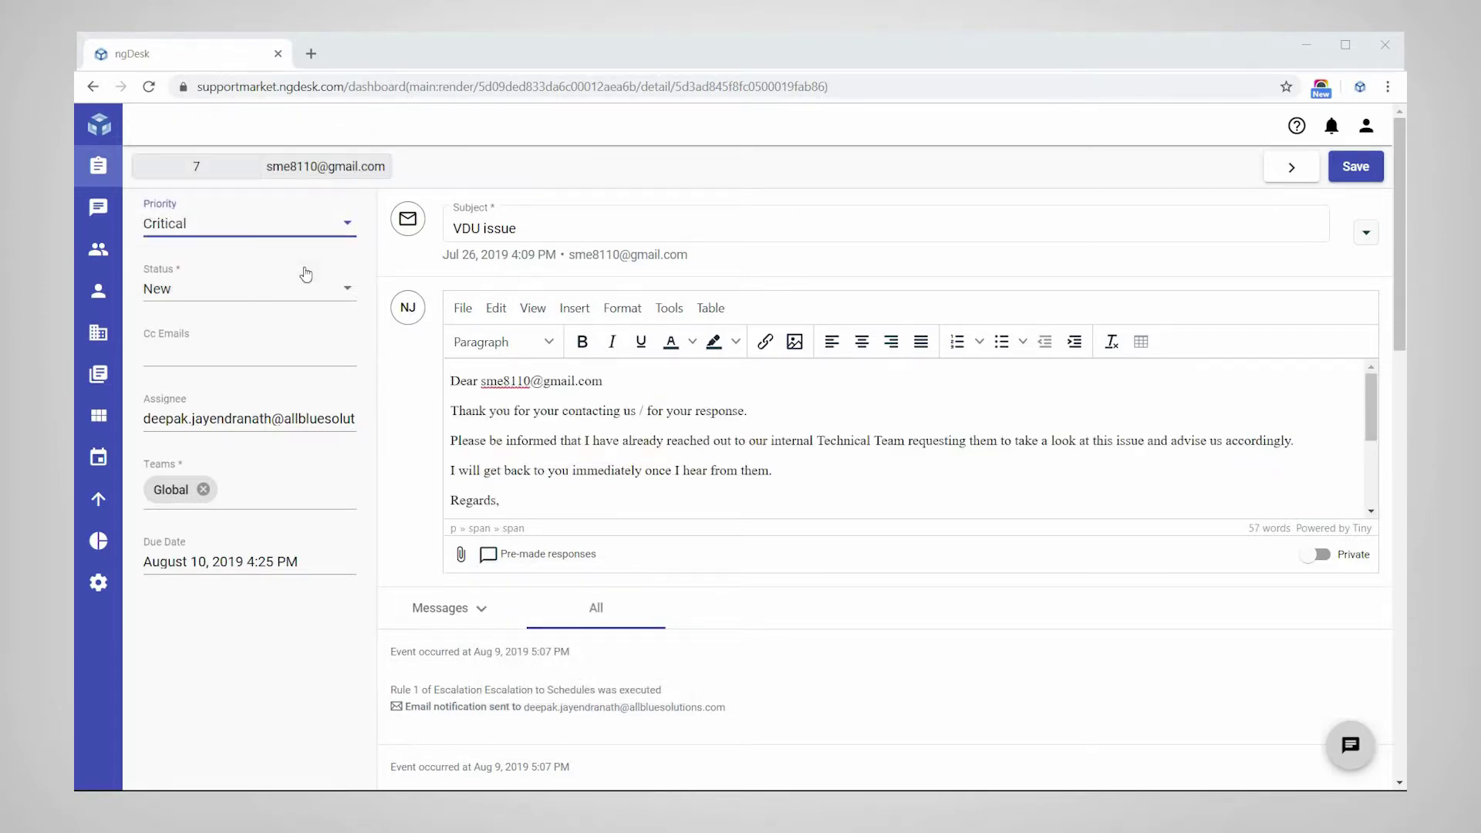
{"action": "left_click", "coordinate": [341, 418]}
{"action": "scroll", "coordinate": [337, 532], "scroll_direction": "down", "scroll_amount": 1}
{"action": "scroll", "coordinate": [337, 532], "scroll_direction": "down", "scroll_amount": 1}
{"action": "left_click", "coordinate": [268, 588]}
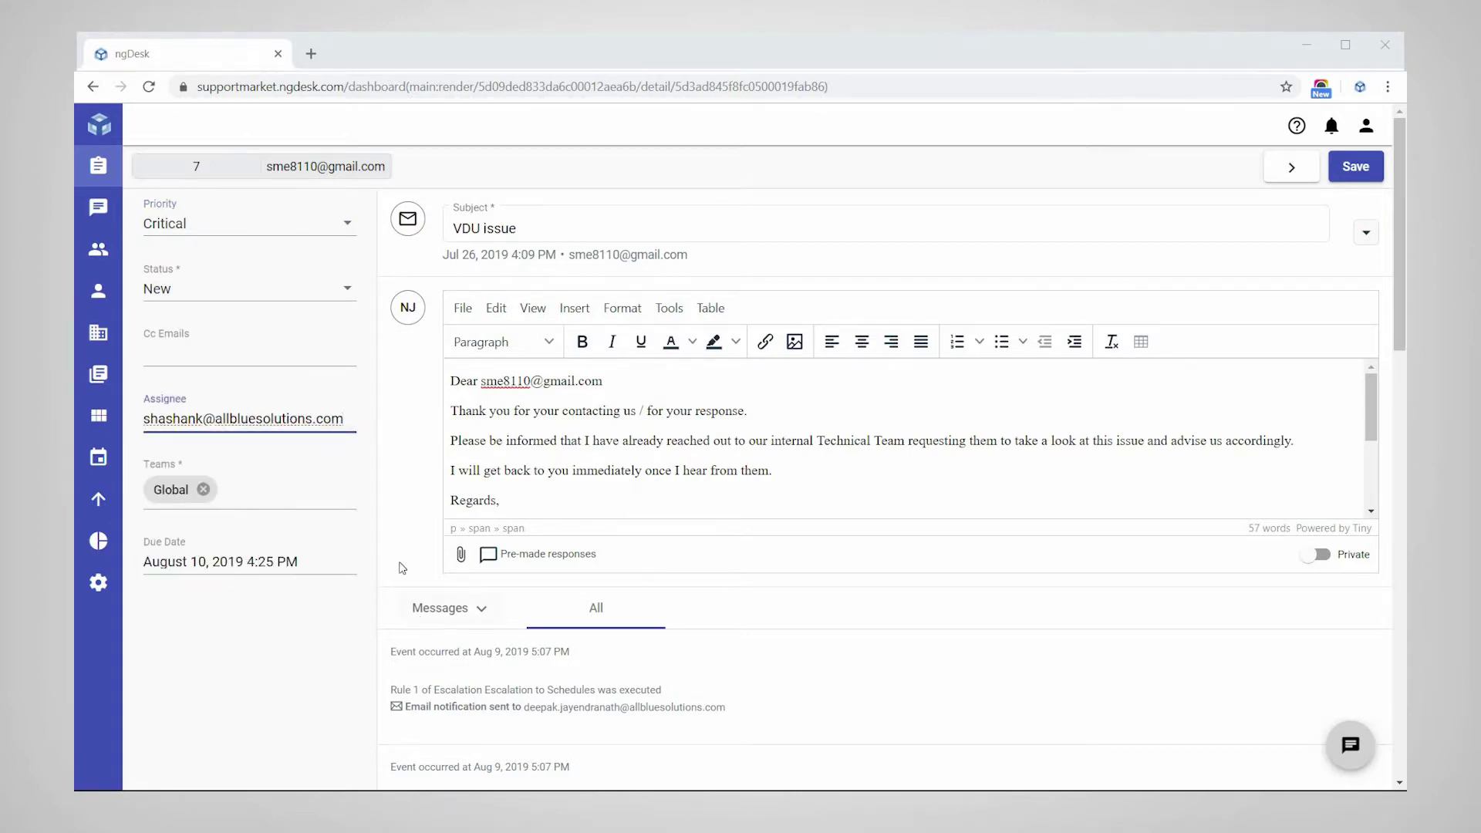
{"action": "left_click", "coordinate": [293, 565]}
{"action": "left_click", "coordinate": [272, 298]}
{"action": "left_click", "coordinate": [334, 538]}
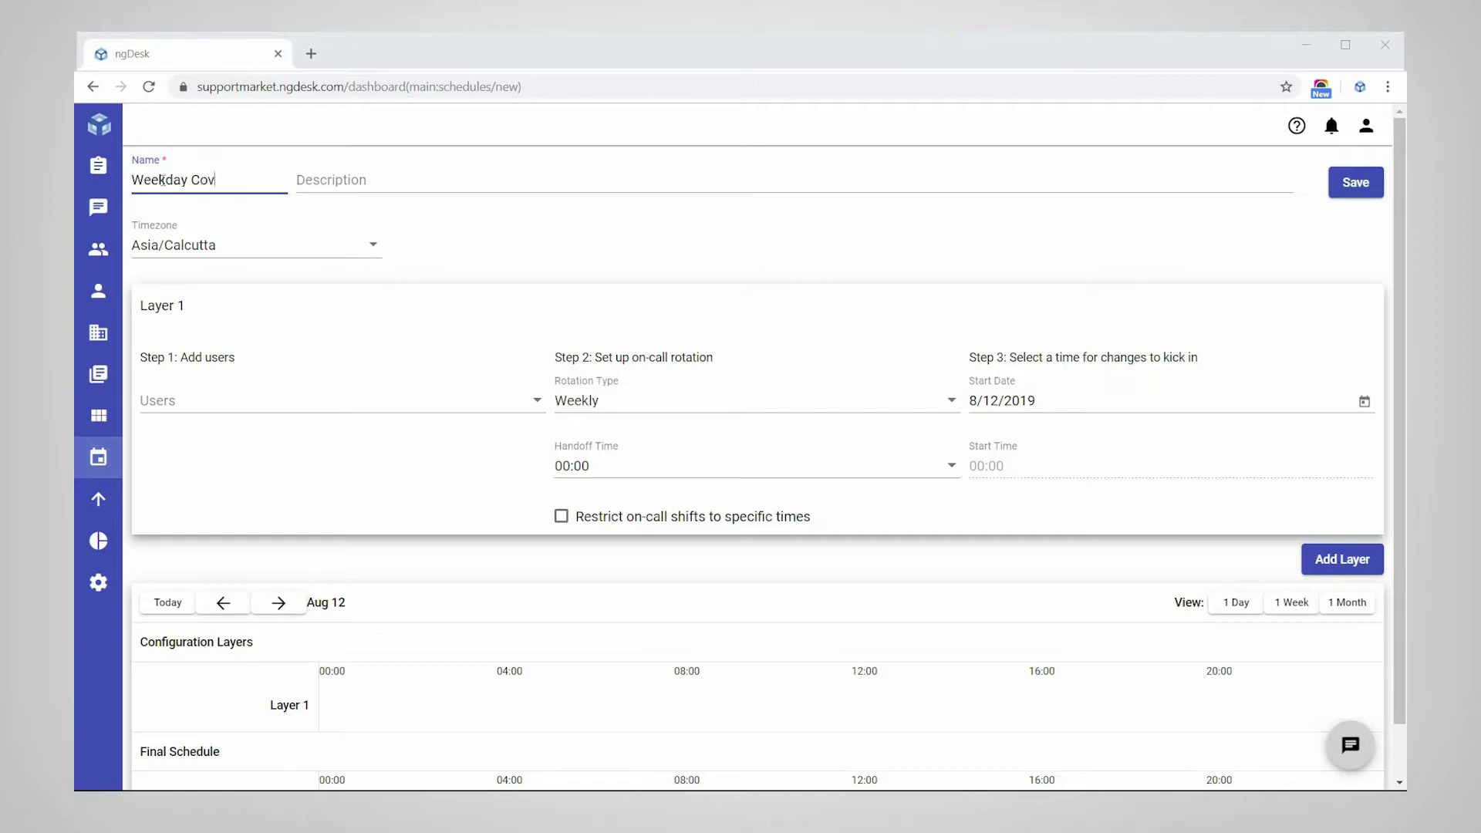
Step: Name the schedule 'Weekday Coverage' and reorder the users in Layer 1's rotation
{"action": "type", "text": "erage"}
{"action": "key", "text": "Tab"}
{"action": "left_click", "coordinate": [545, 238]}
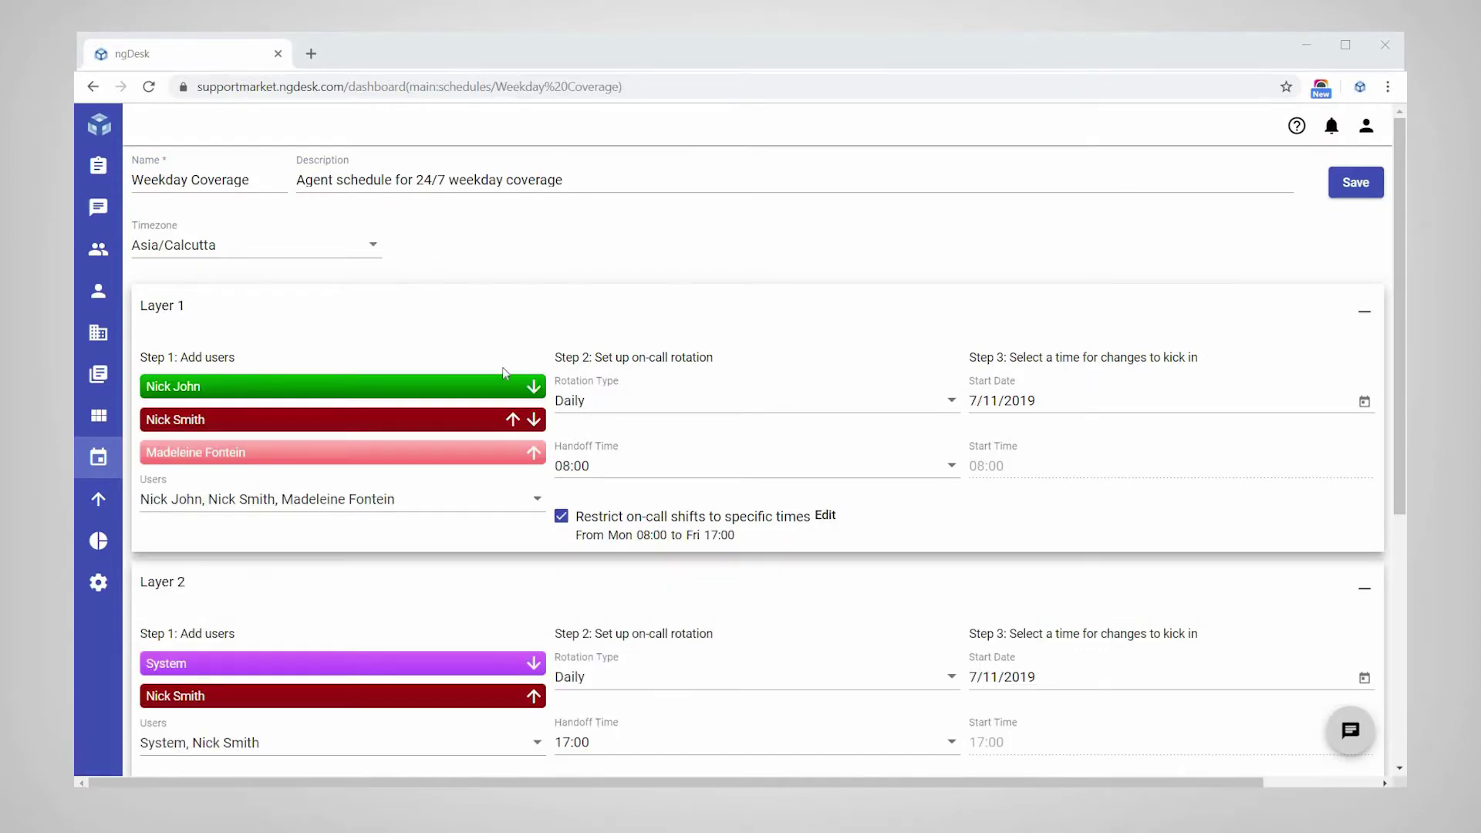
{"action": "left_click", "coordinate": [533, 386]}
{"action": "left_click", "coordinate": [533, 419]}
{"action": "left_click", "coordinate": [532, 451]}
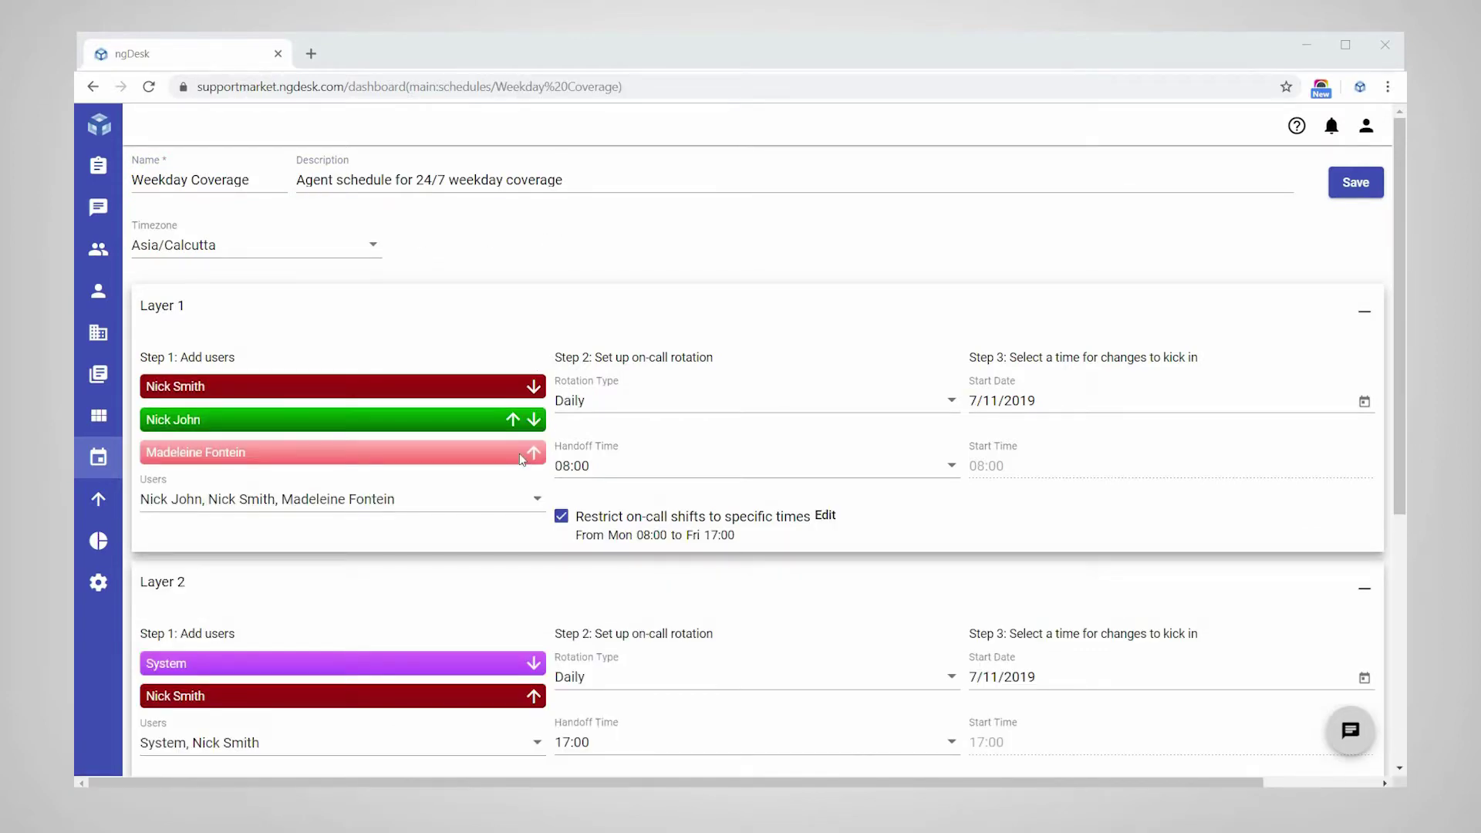
Step: Add a Mon 01:30 to Wed 01:30 shift restriction and save it
{"action": "left_click", "coordinate": [824, 516]}
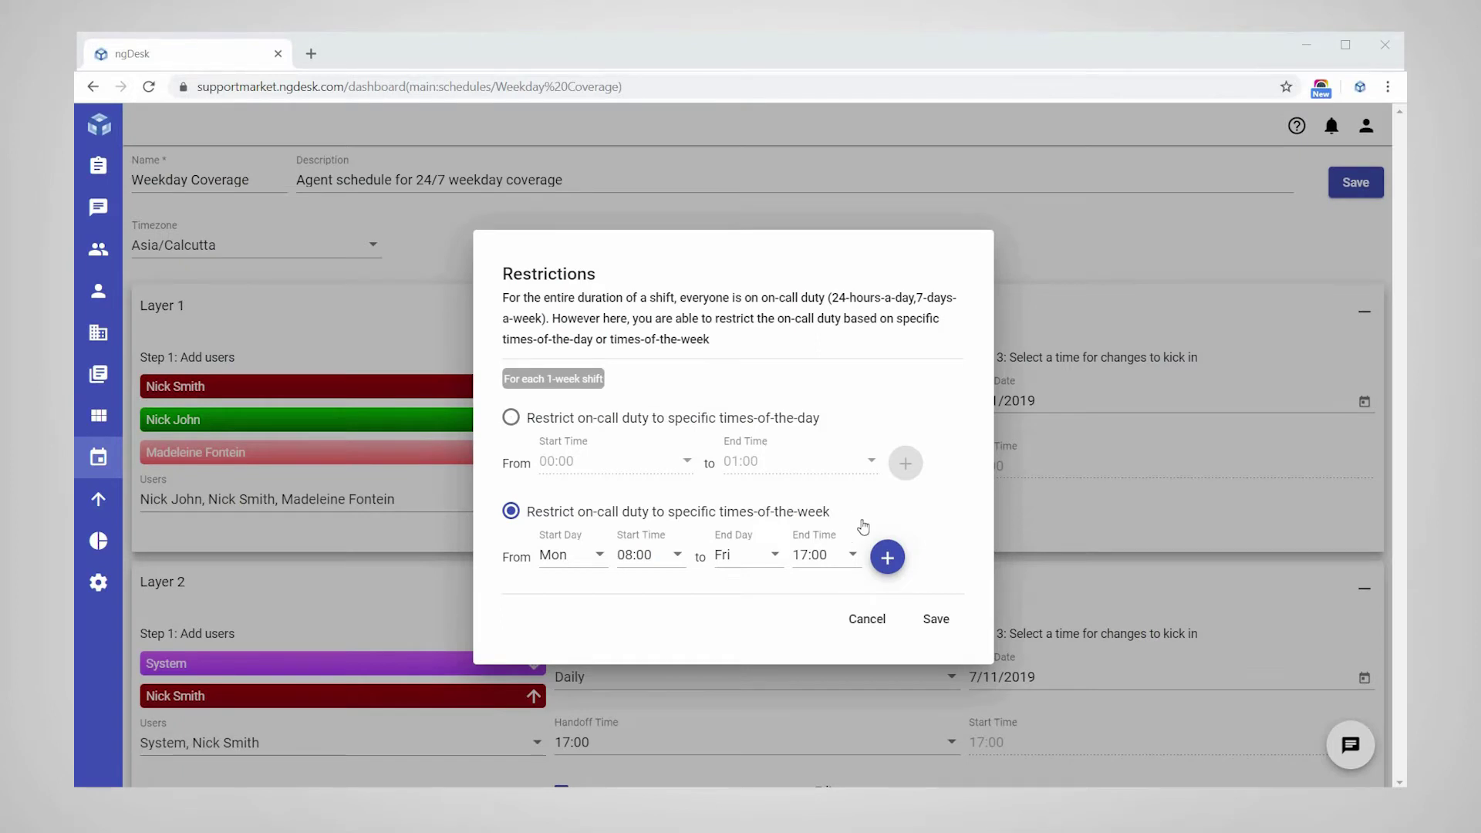
{"action": "left_click", "coordinate": [887, 556]}
{"action": "left_click", "coordinate": [572, 588]}
{"action": "left_click", "coordinate": [563, 437]}
{"action": "left_click", "coordinate": [650, 588]}
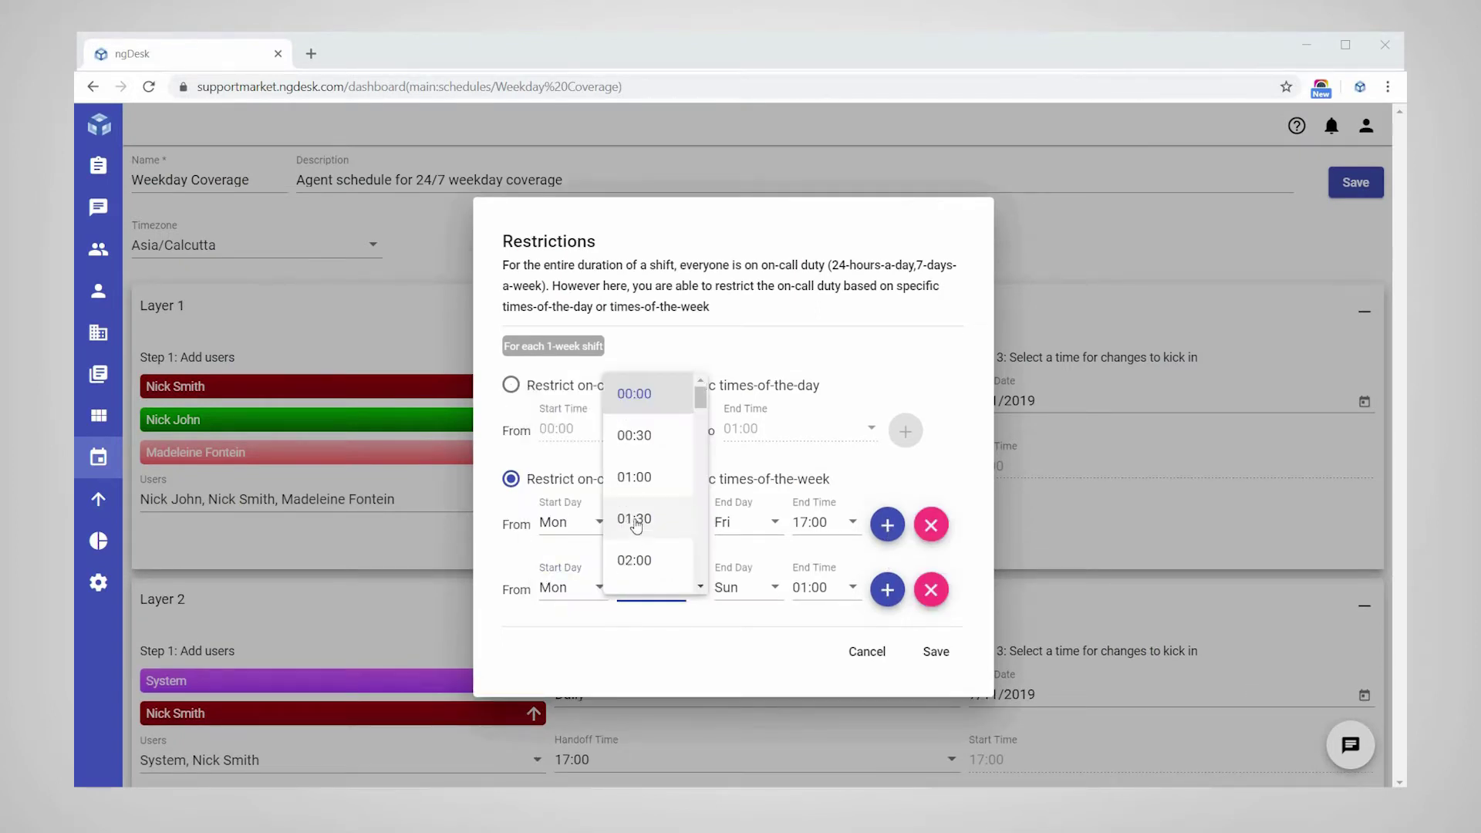
{"action": "left_click", "coordinate": [633, 518]}
{"action": "left_click", "coordinate": [744, 587]}
{"action": "left_click", "coordinate": [744, 712]}
{"action": "left_click", "coordinate": [825, 588]}
{"action": "left_click", "coordinate": [829, 634]}
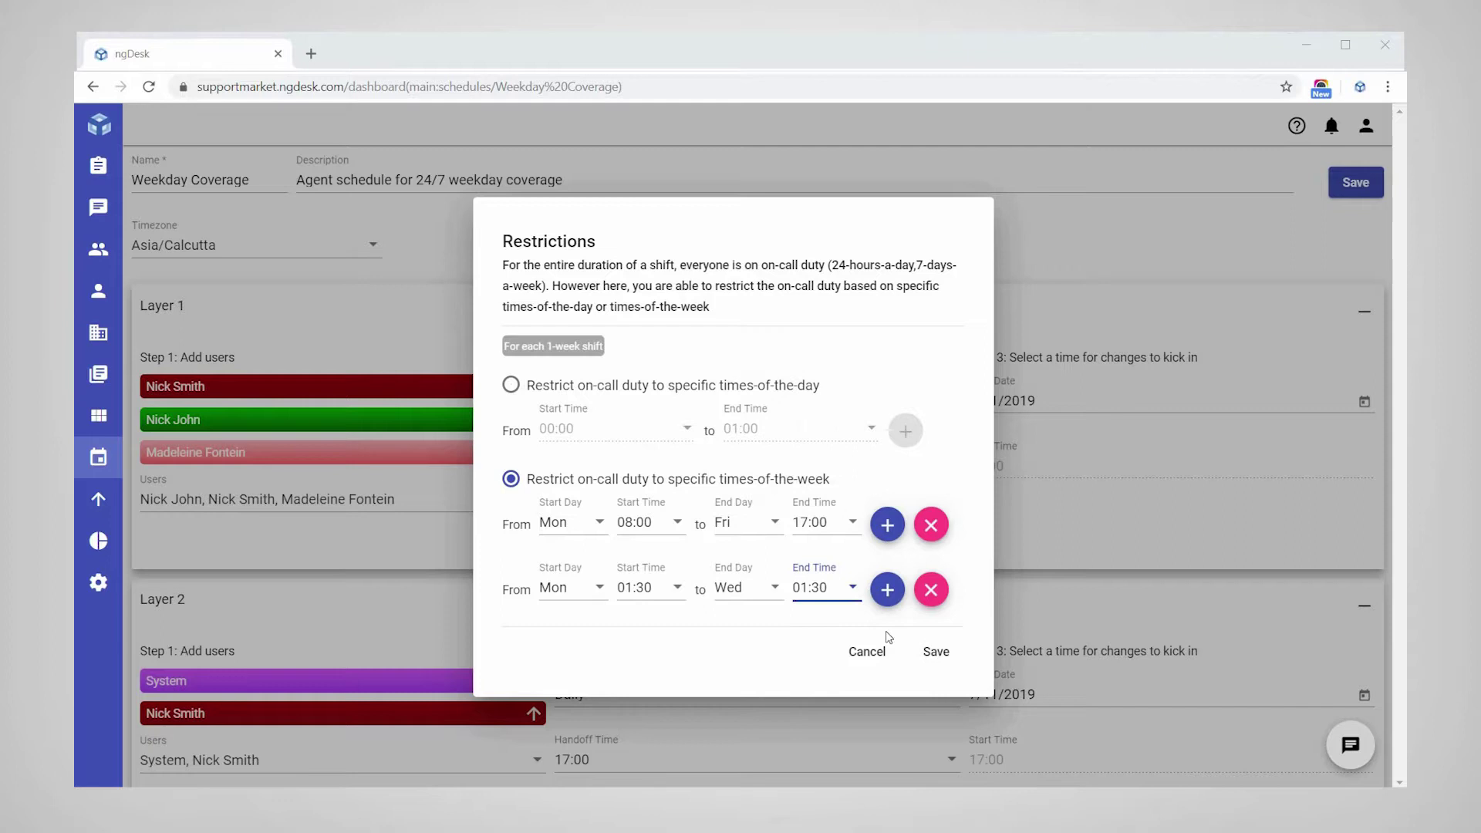
{"action": "left_click", "coordinate": [936, 653]}
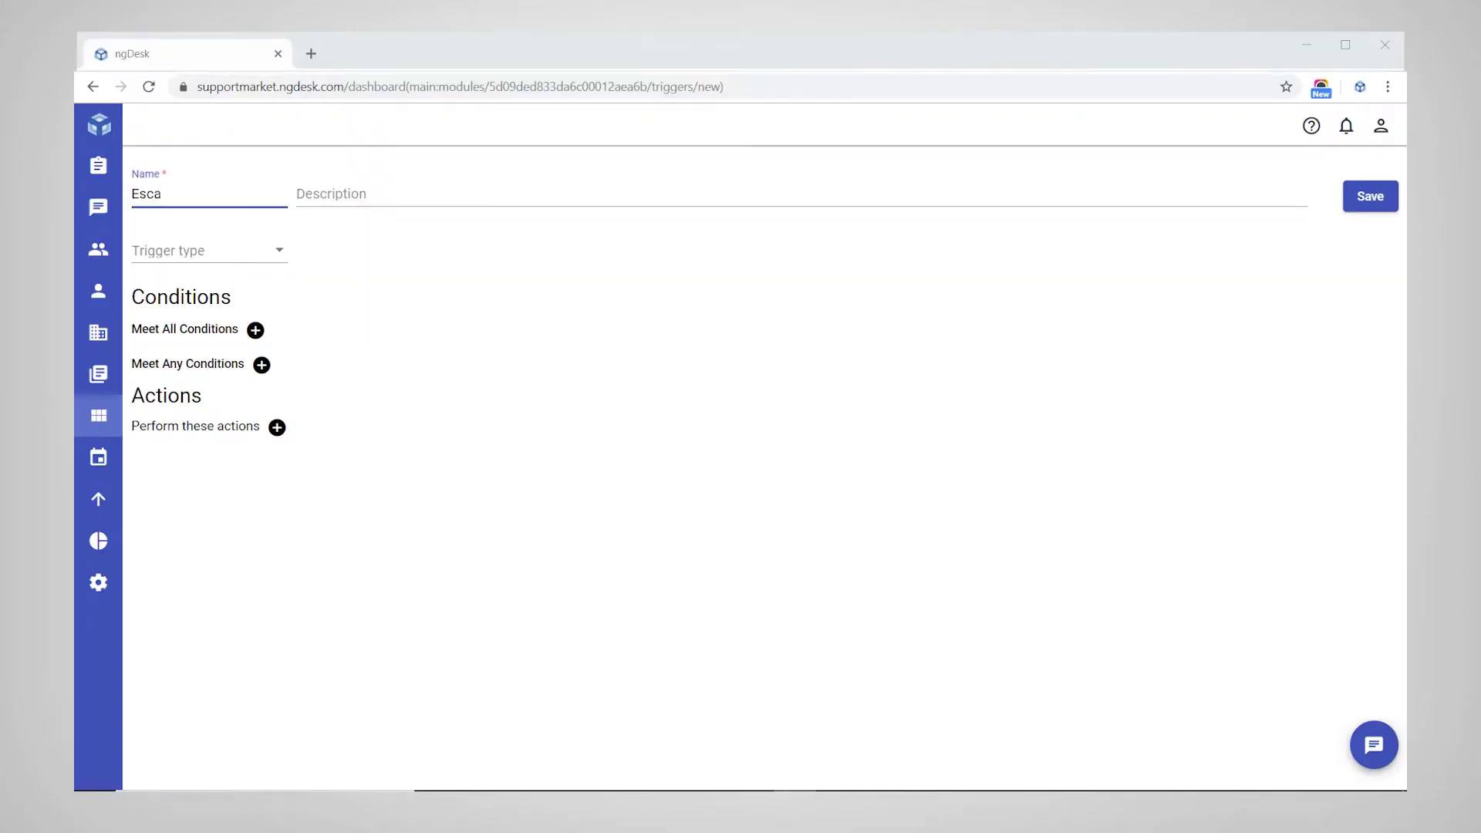
Step: Name the trigger 'Escalate Tickets', describe it as 'Escalate high priority tickets', and set type Create/Update
{"action": "type", "text": "late Tickets"}
{"action": "key", "text": "Tab"}
{"action": "type", "text": "Escalate high priority tickets"}
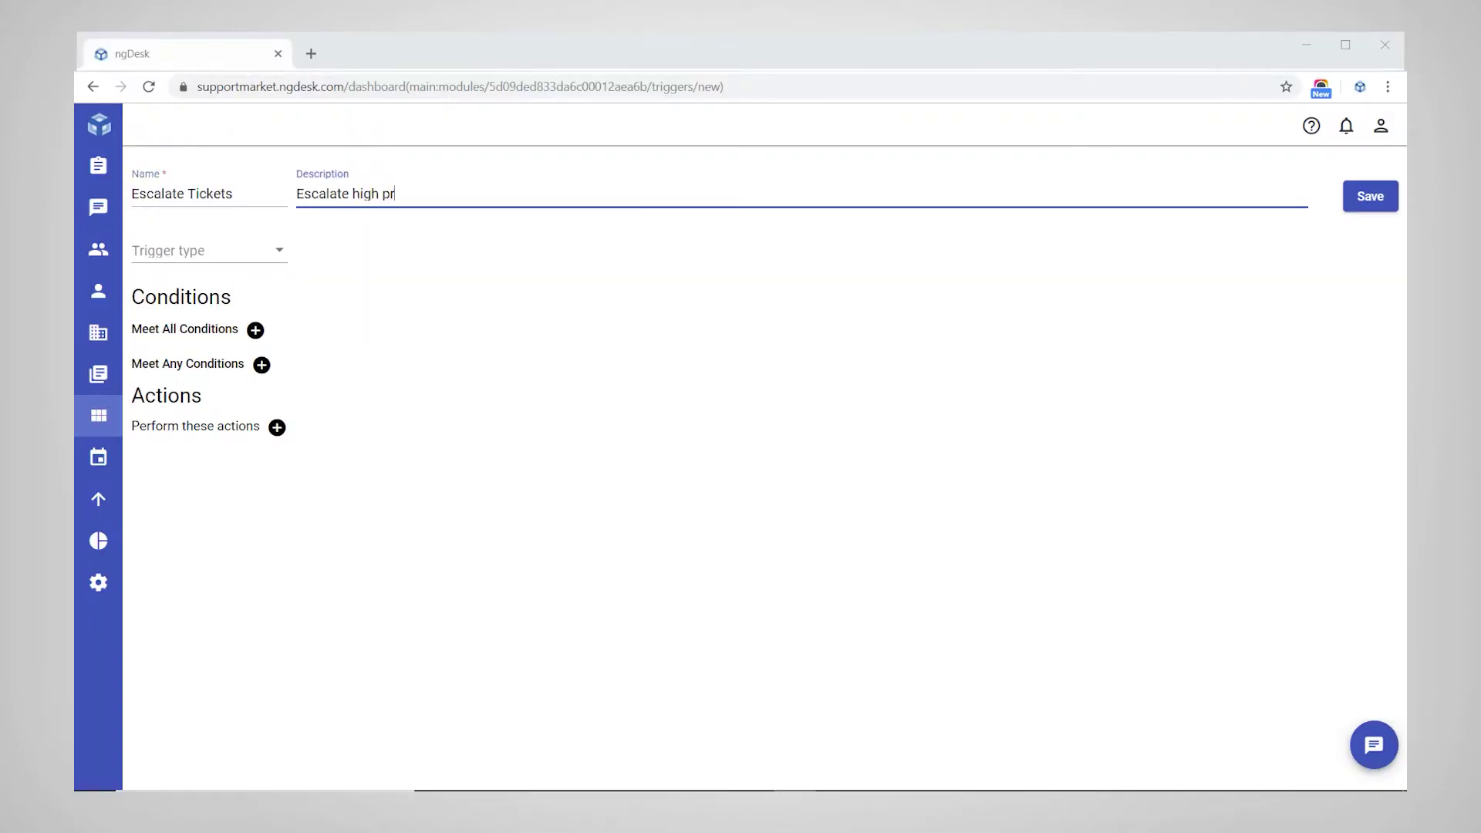
{"action": "left_click", "coordinate": [279, 251]}
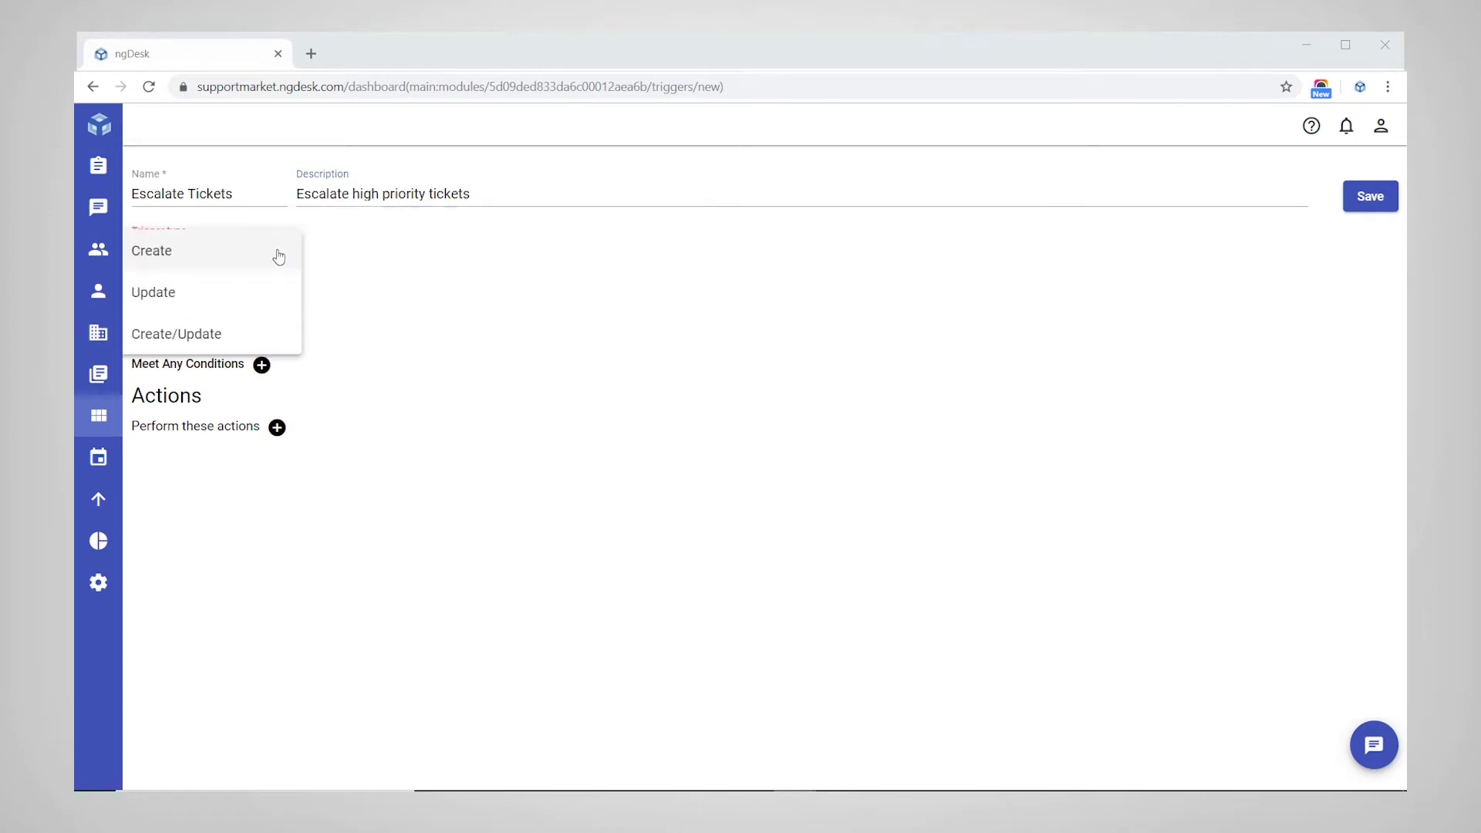
Step: Add the condition Priority Equals to Critical and an empty action row
{"action": "left_click", "coordinate": [220, 339]}
{"action": "left_click", "coordinate": [255, 330]}
{"action": "left_click", "coordinate": [238, 445]}
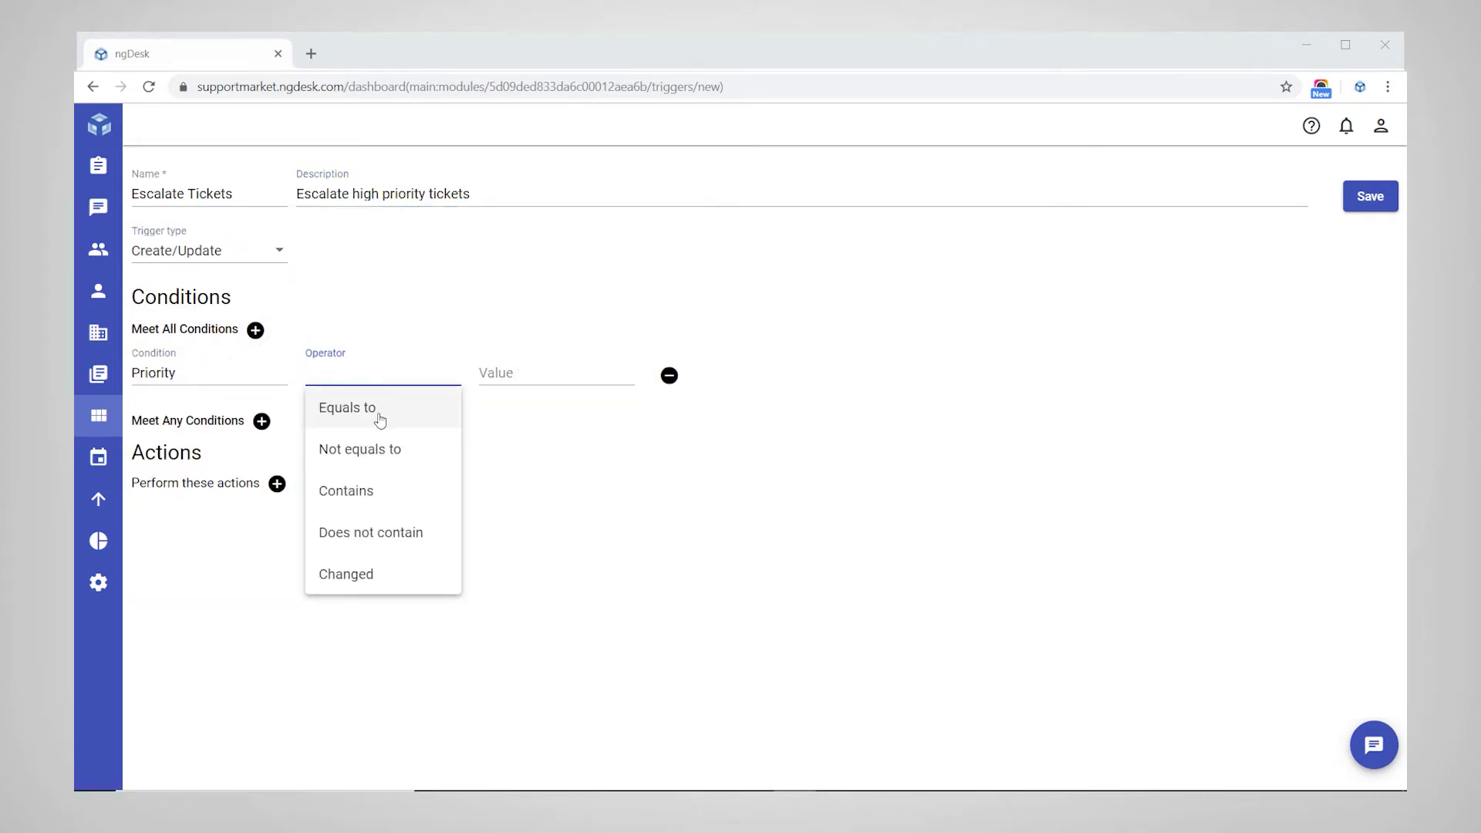
{"action": "left_click", "coordinate": [380, 415]}
{"action": "left_click", "coordinate": [590, 531]}
{"action": "left_click", "coordinate": [276, 483]}
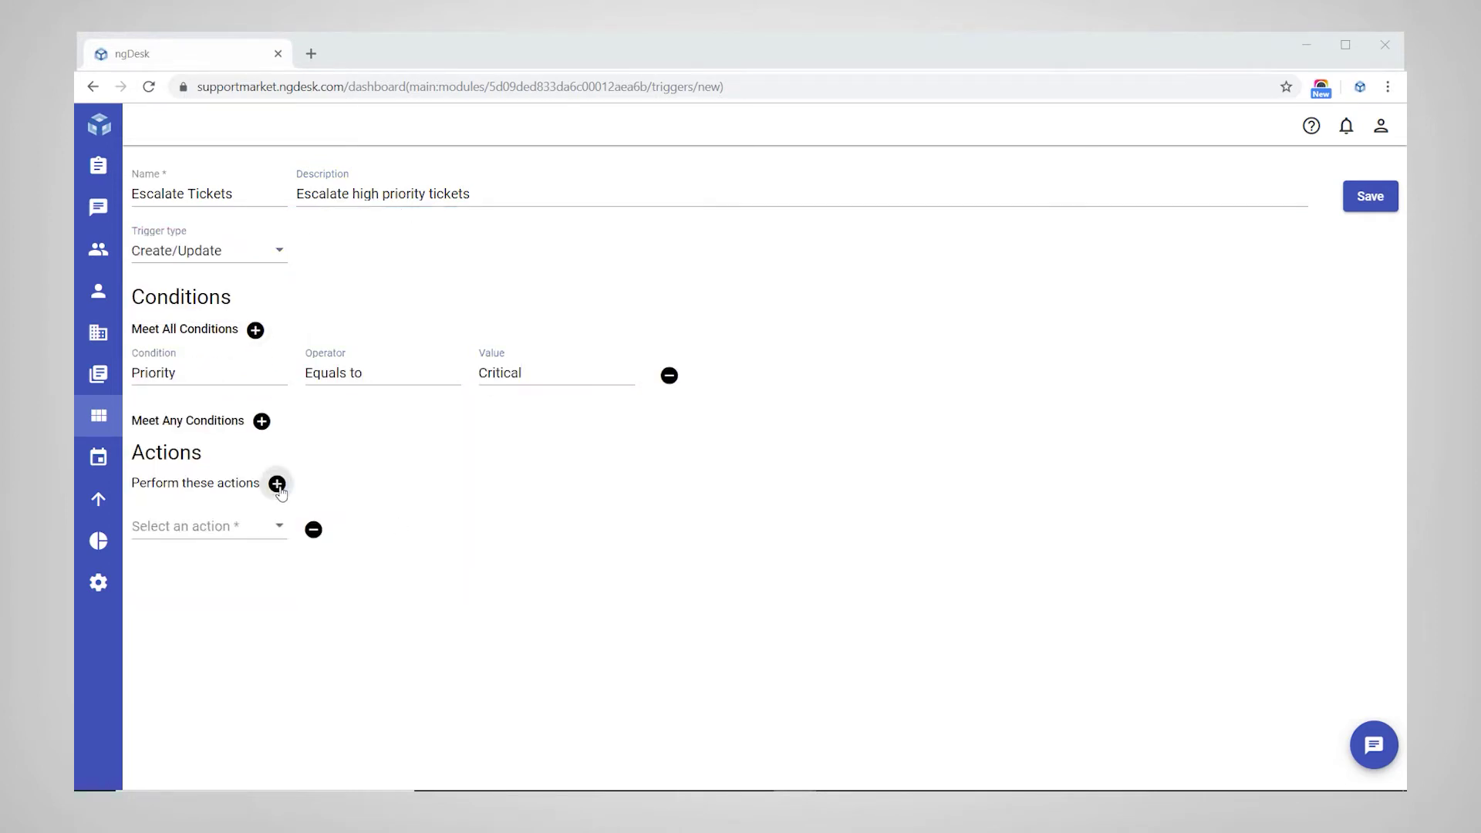
{"action": "left_click", "coordinate": [275, 526]}
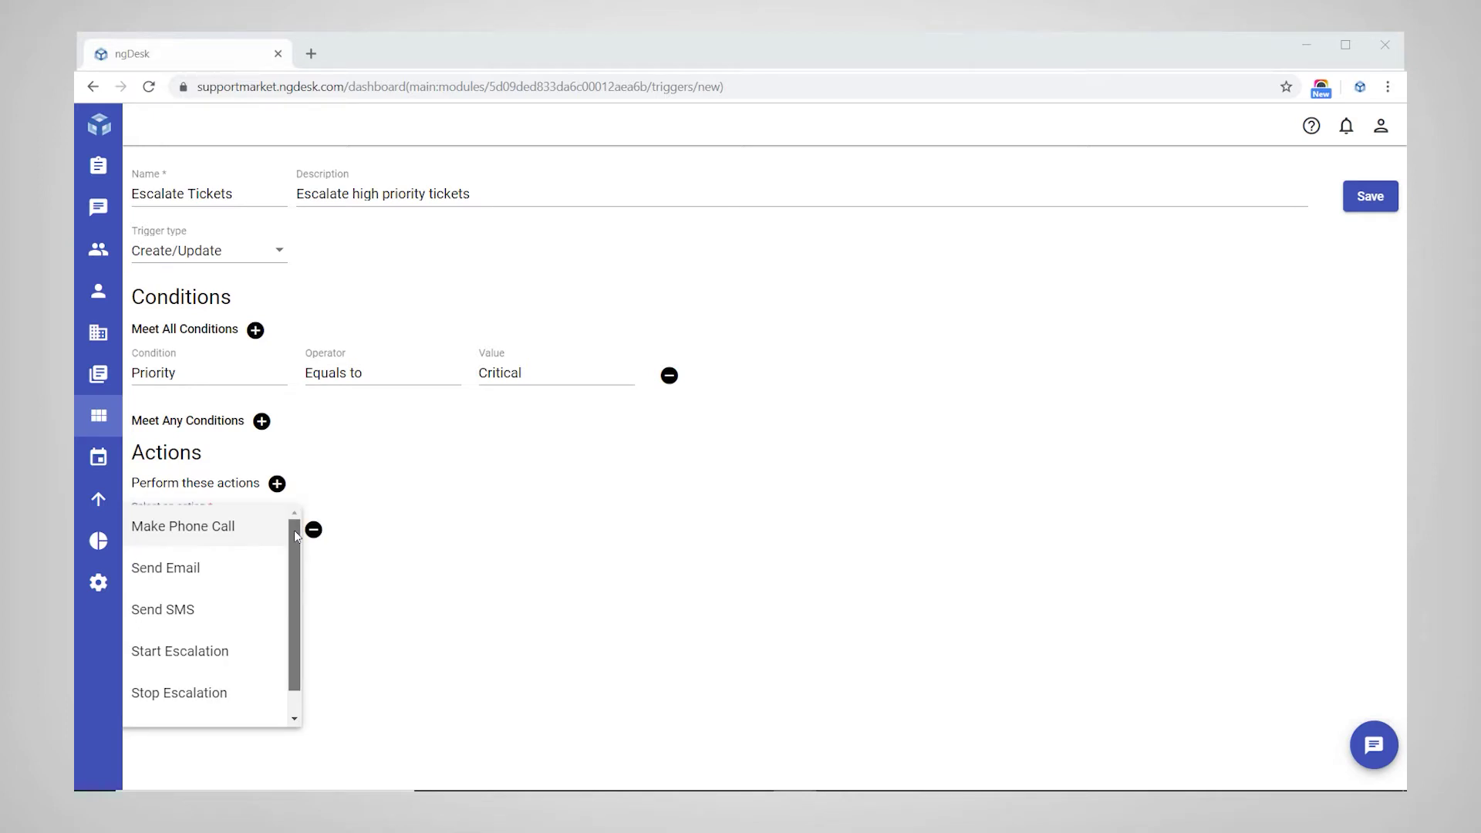
{"action": "left_click_drag", "start_coordinate": [294, 530], "coordinate": [293, 552]}
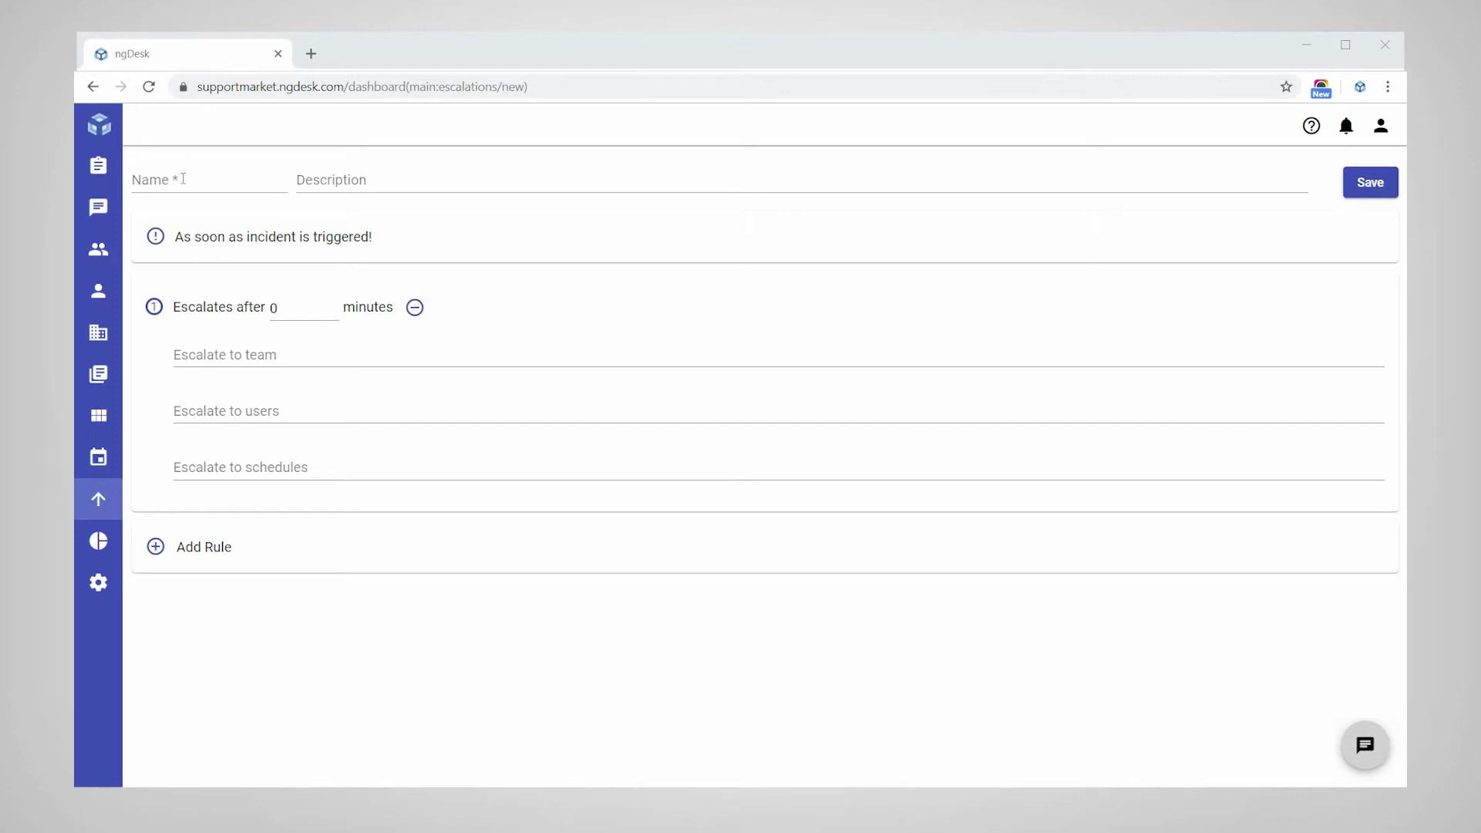
Step: Name the policy 'Critical Tickets Escalation', describe it, and escalate first to Technical Support Team
{"action": "left_click", "coordinate": [182, 178]}
{"action": "type", "text": "Critical Tickets Escalation"}
{"action": "left_click", "coordinate": [346, 180]}
{"action": "type", "text": "Escalating critic"}
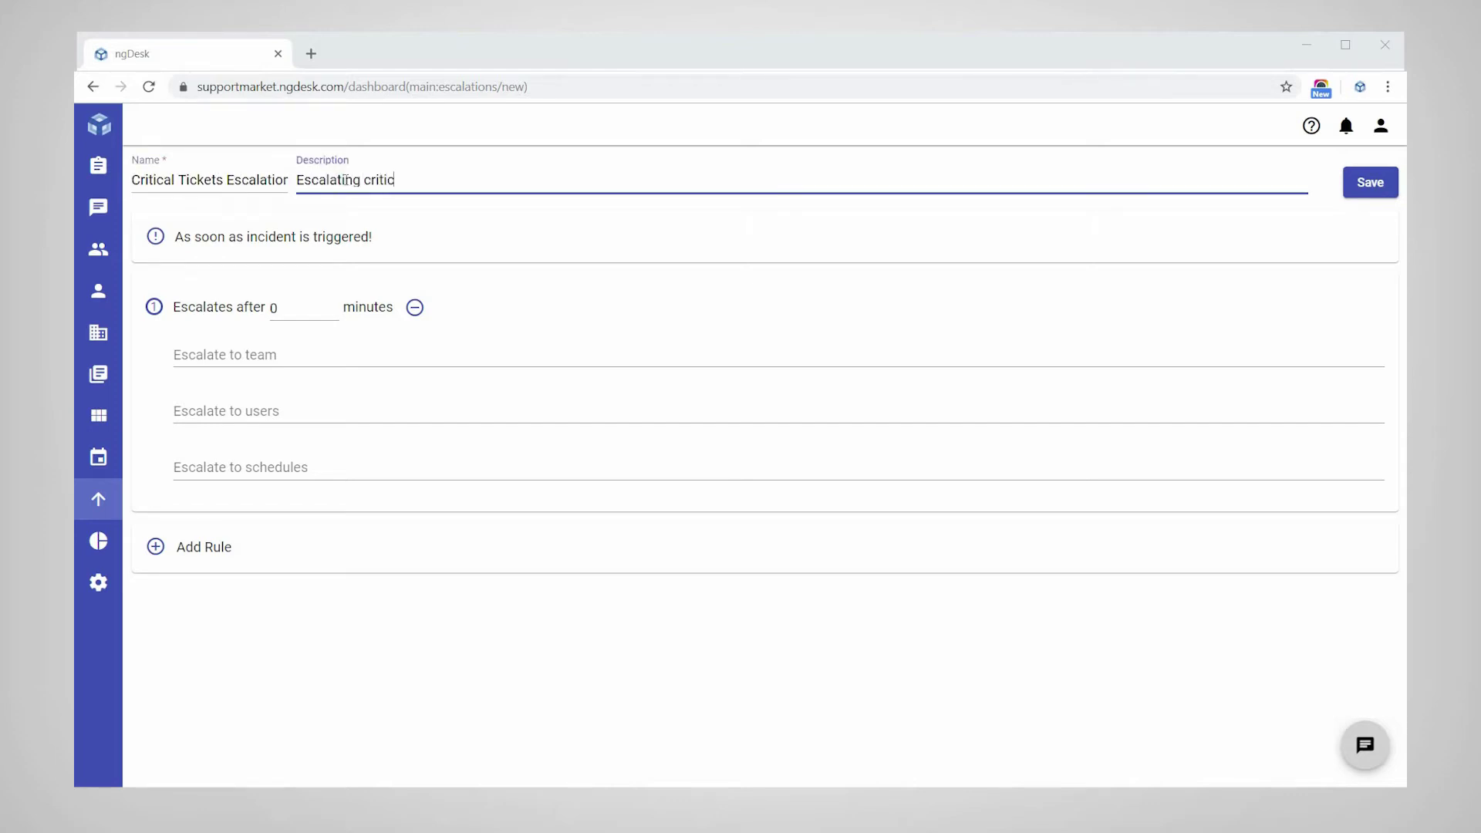
{"action": "type", "text": "al tickets"}
{"action": "left_click", "coordinate": [310, 357]}
{"action": "left_click", "coordinate": [337, 509]}
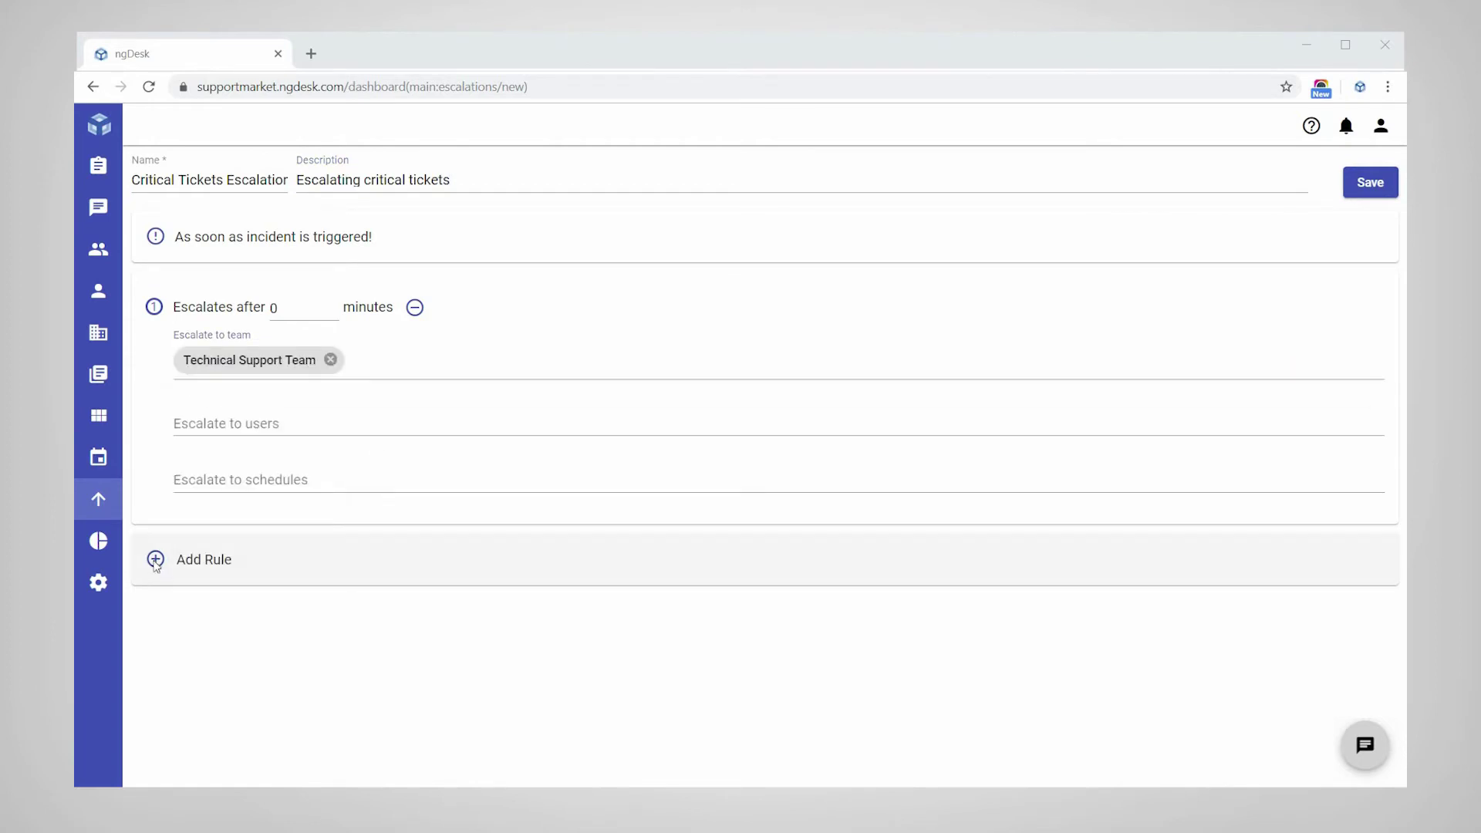
Step: Add a second rule escalating after 15 minutes to Management and one extra user
{"action": "left_click", "coordinate": [185, 559]}
{"action": "double_click", "coordinate": [274, 578]}
{"action": "type", "text": "15"}
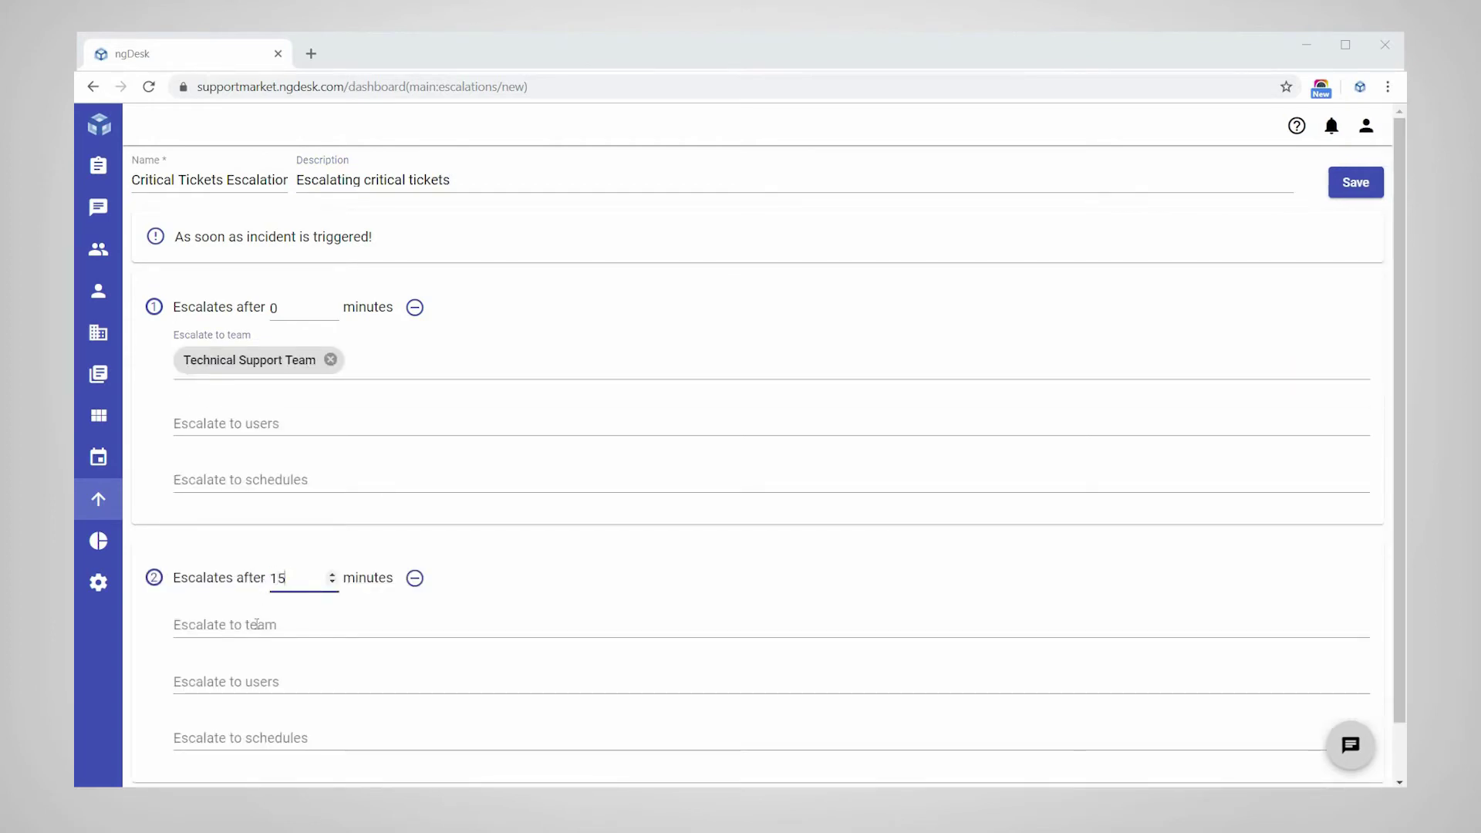
{"action": "left_click", "coordinate": [324, 626]}
{"action": "scroll", "coordinate": [376, 502], "scroll_direction": "down", "scroll_amount": 3}
{"action": "scroll", "coordinate": [376, 502], "scroll_direction": "down", "scroll_amount": 1}
{"action": "left_click", "coordinate": [262, 583]}
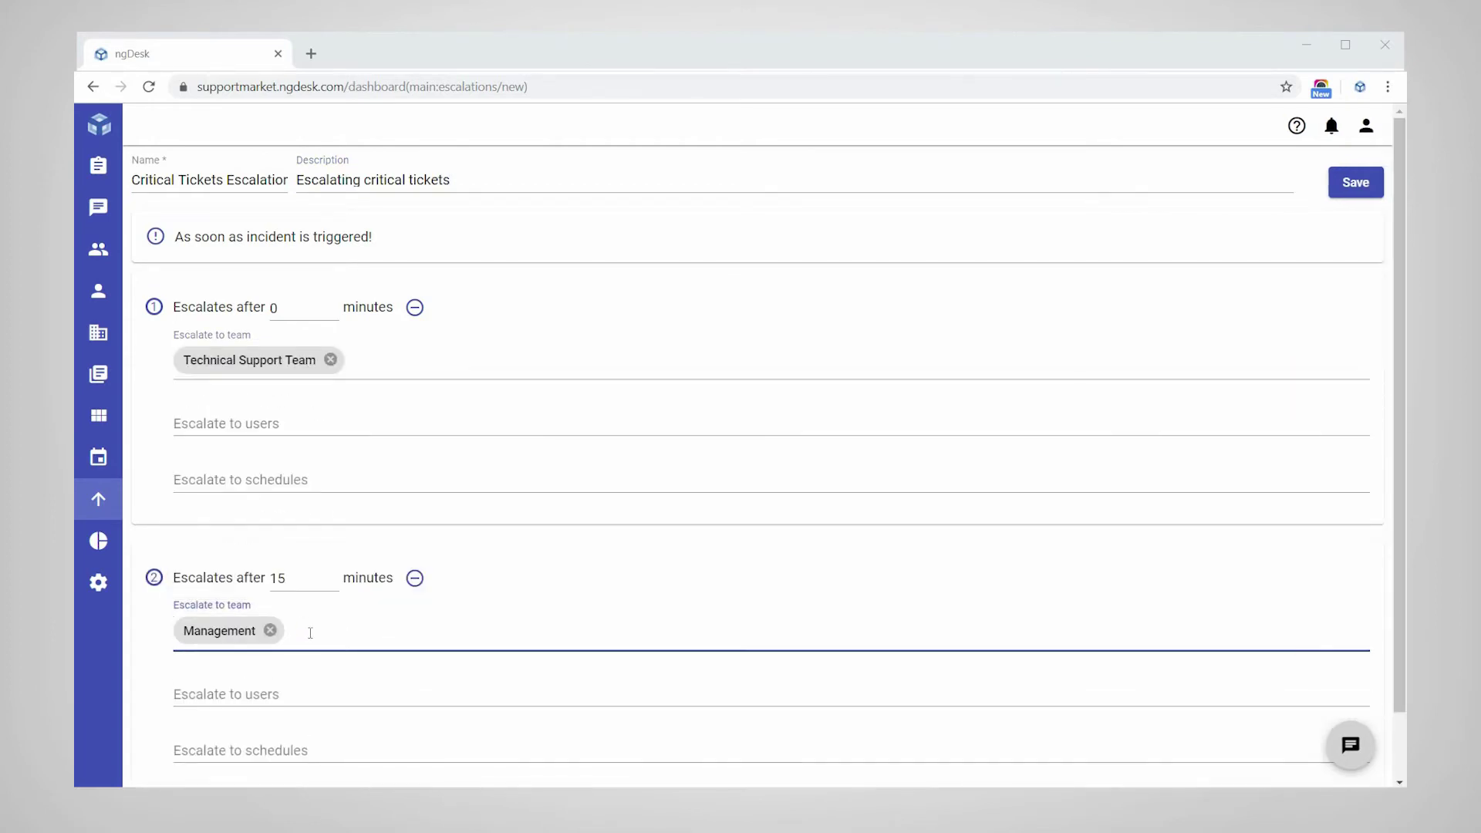
{"action": "left_click", "coordinate": [271, 692]}
{"action": "left_click", "coordinate": [327, 532]}
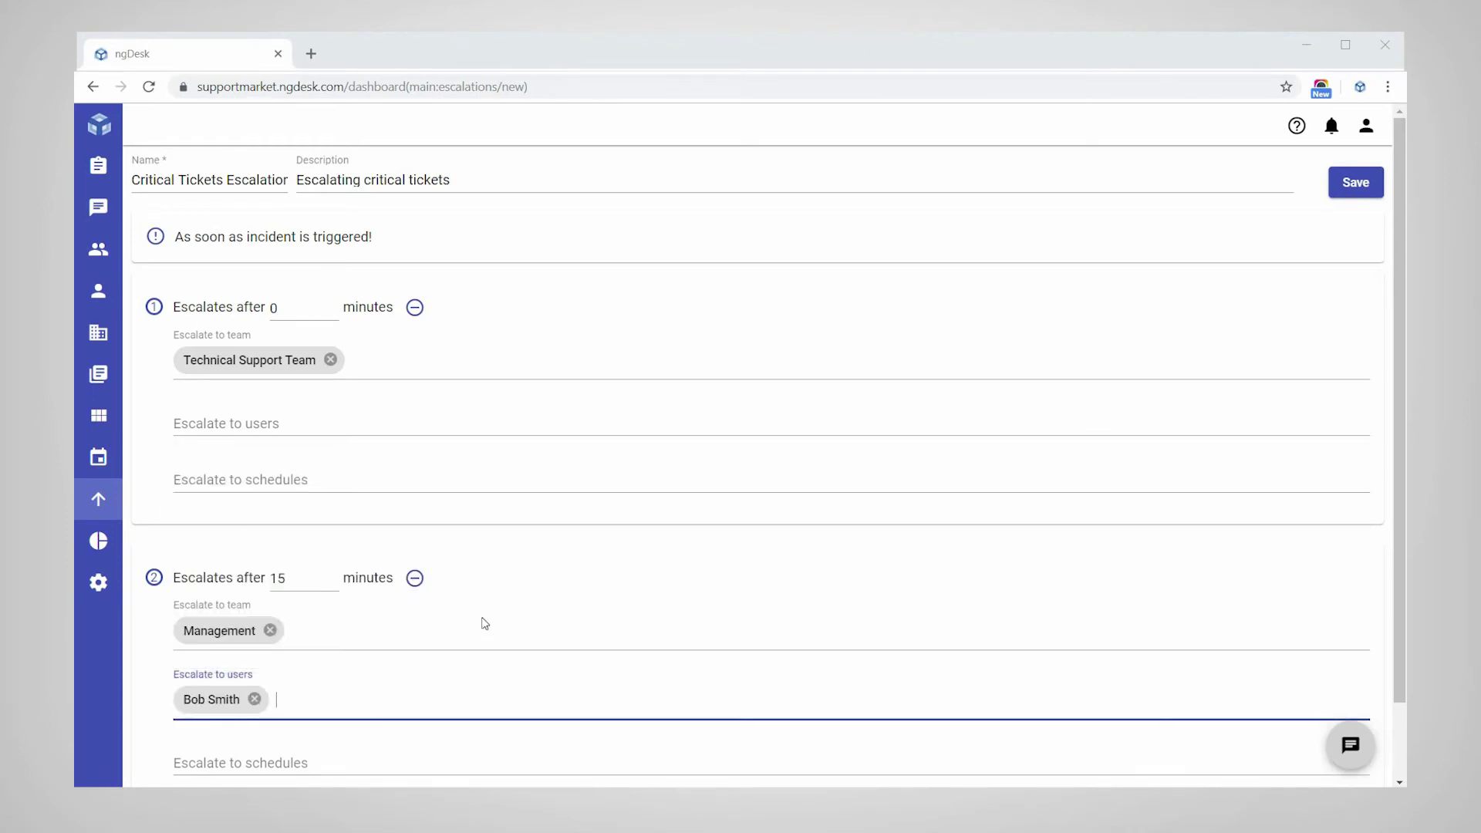